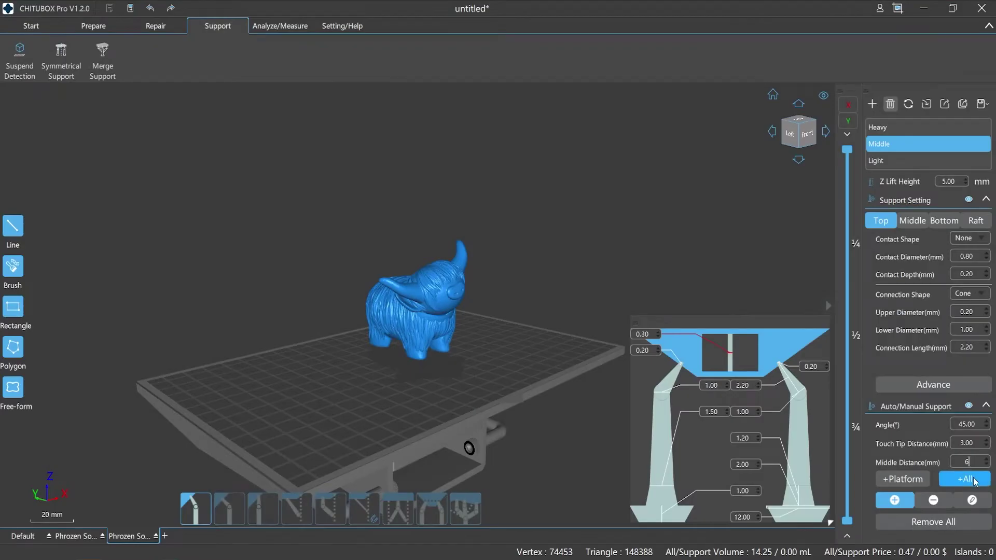
Generate supports on the whole cow at 6 mm middle distance and orbit to check it
click(973, 480)
mouse_move(439, 400)
right_down()
mouse_move(286, 456)
mouse_move(228, 453)
mouse_move(550, 459)
mouse_move(541, 468)
right_up()
Start adding a new printer, then cancel so no machine is added
click(30, 26)
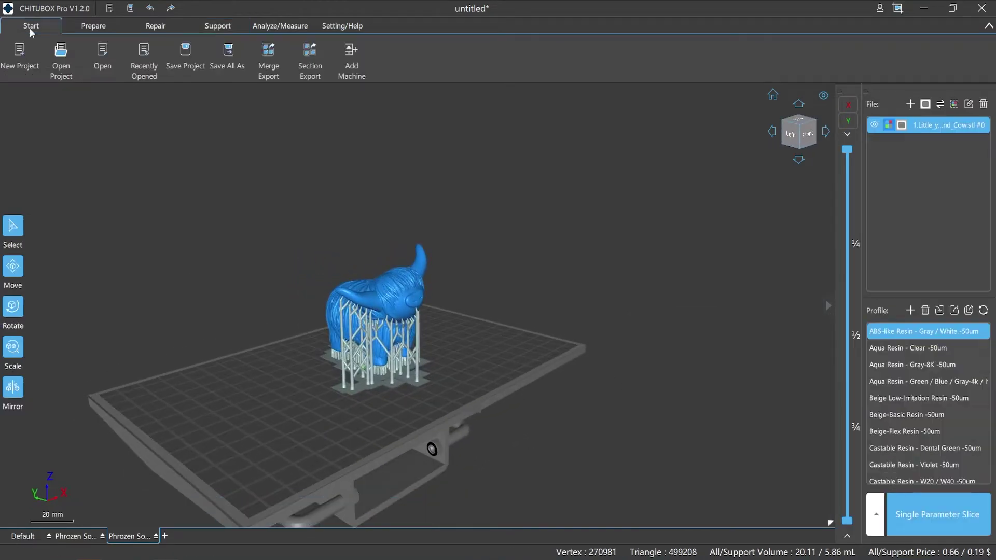
right_drag(477, 474, 515, 412)
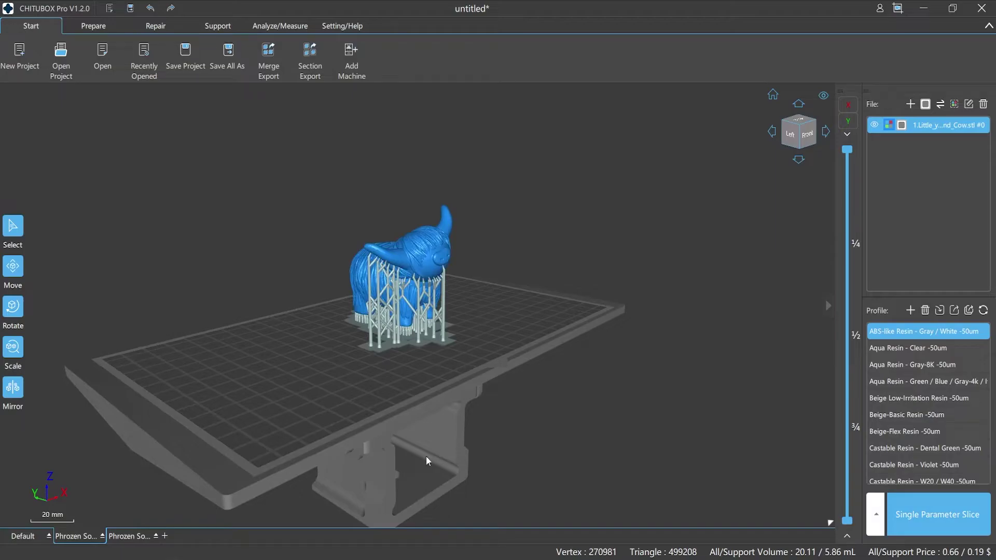
click(165, 536)
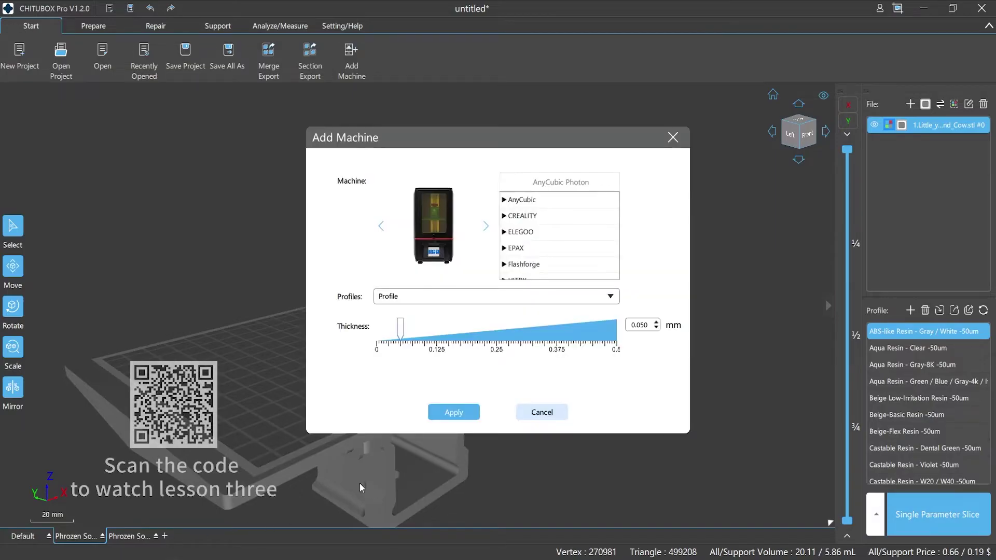
click(545, 412)
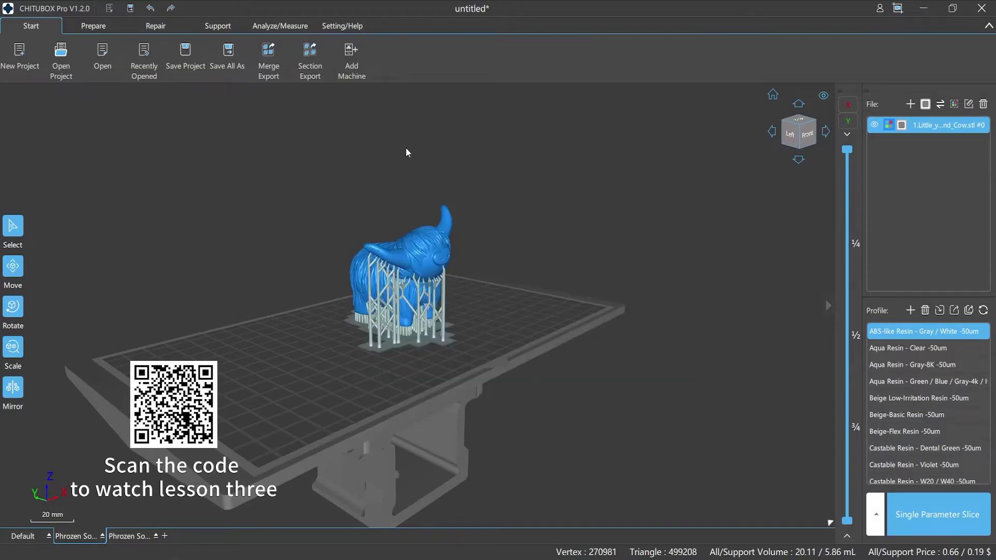
click(357, 66)
scroll(559, 234, down, 1)
scroll(559, 233, down, 3)
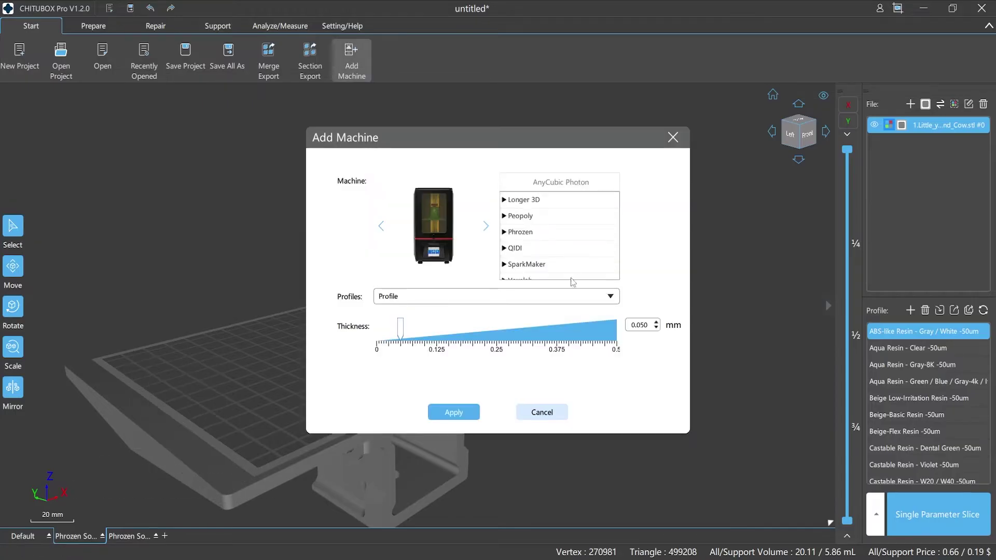
click(542, 413)
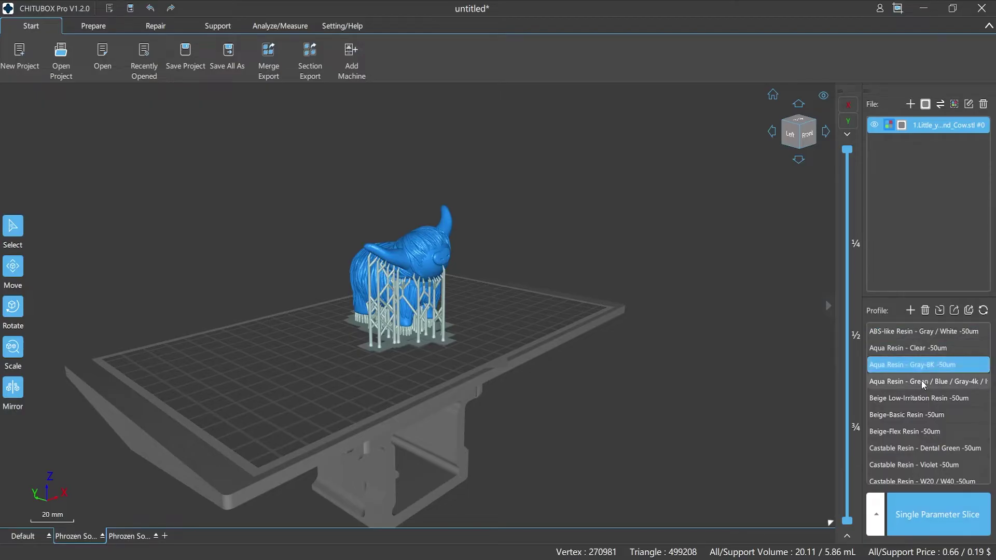
Select the NextDent_Cast Purple -50um resin profile and open its slice settings
scroll(921, 396, down, 2)
scroll(922, 396, down, 3)
scroll(922, 400, down, 2)
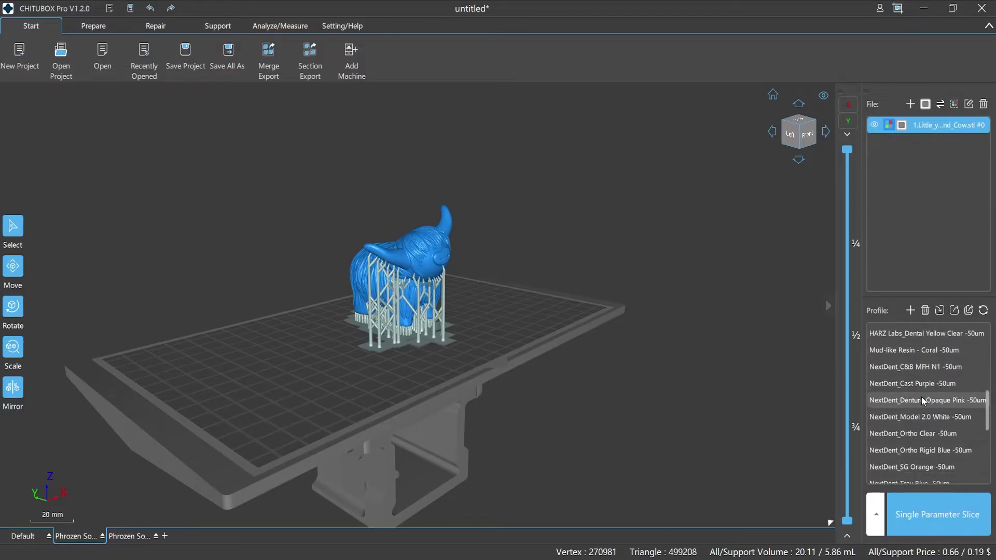
click(922, 400)
click(921, 385)
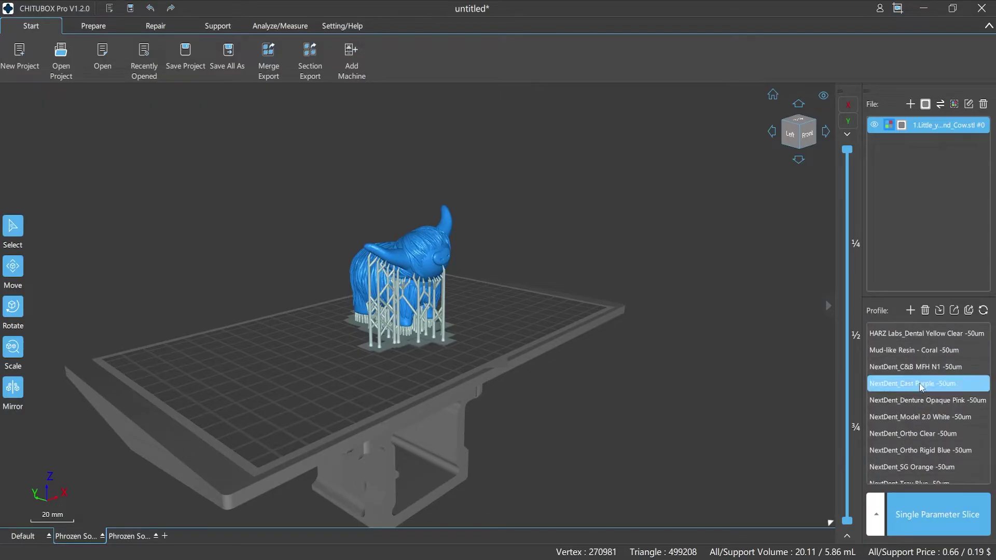
double_click(921, 387)
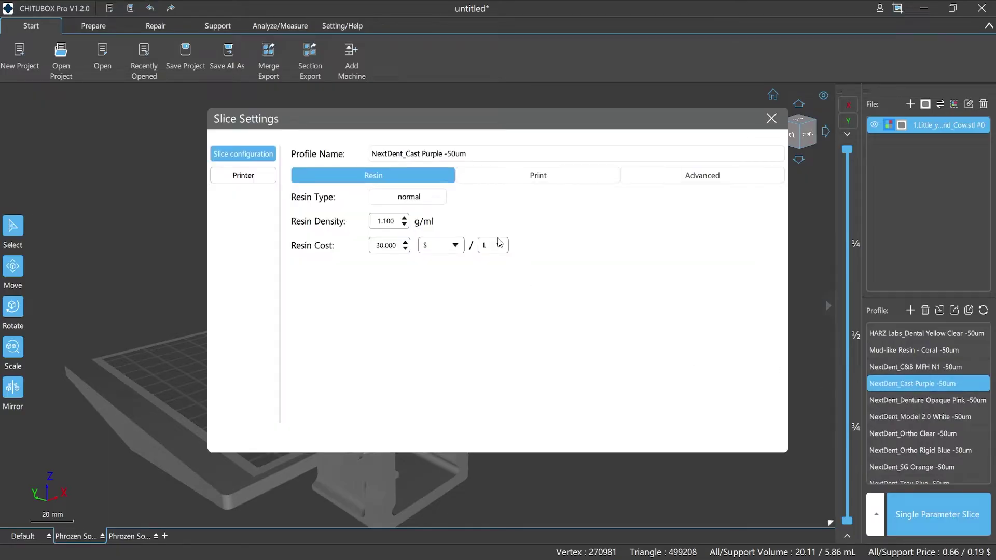
Review the Print and Advanced slice settings, then close the window
click(496, 177)
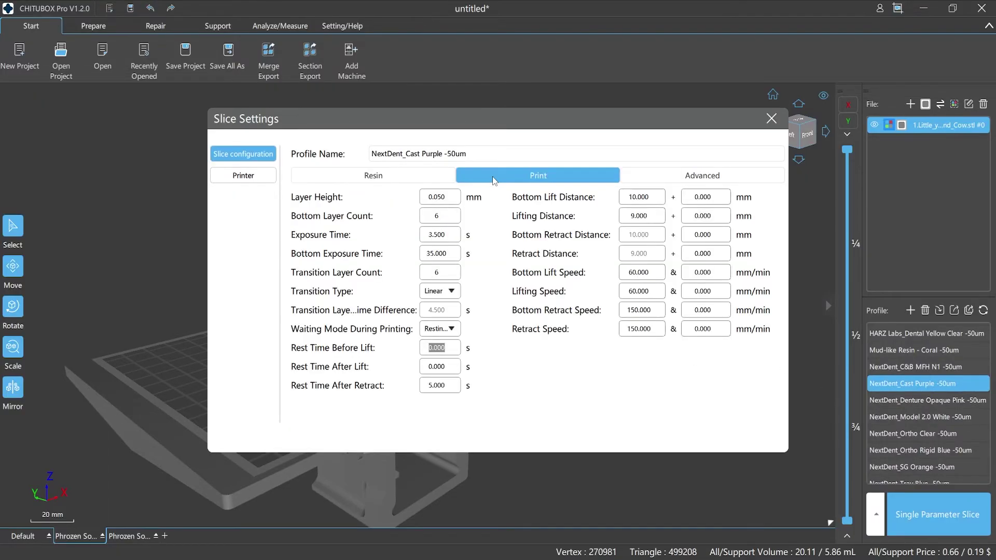
click(647, 174)
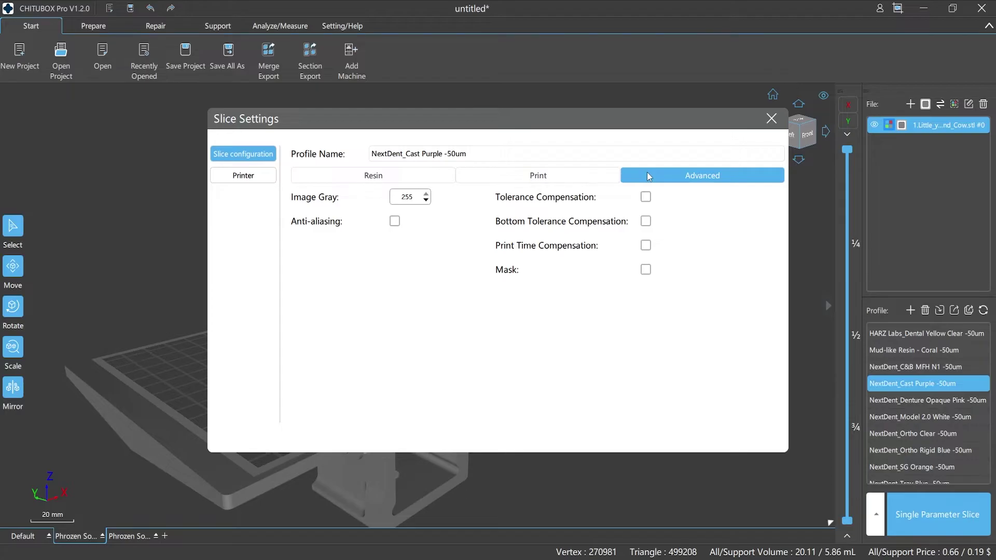
click(587, 178)
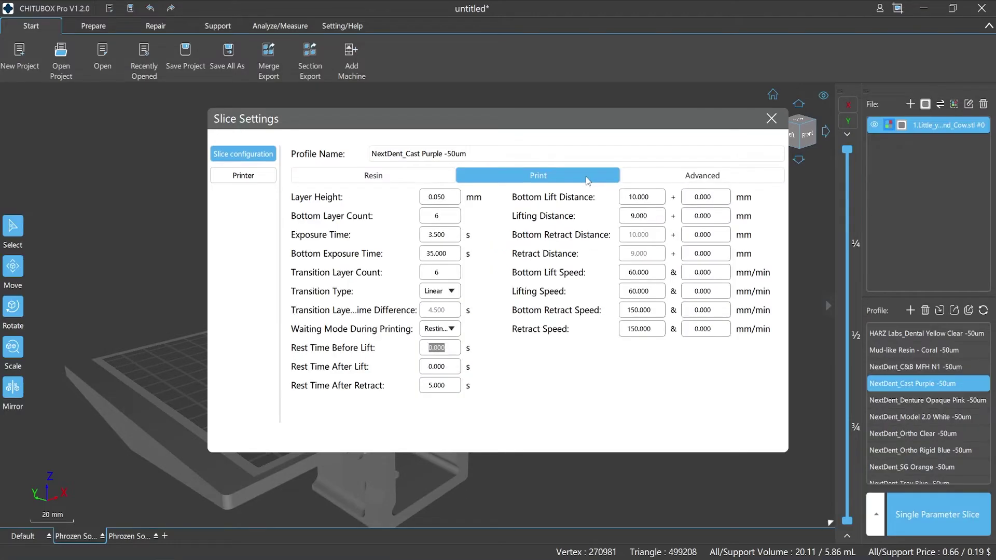
click(772, 118)
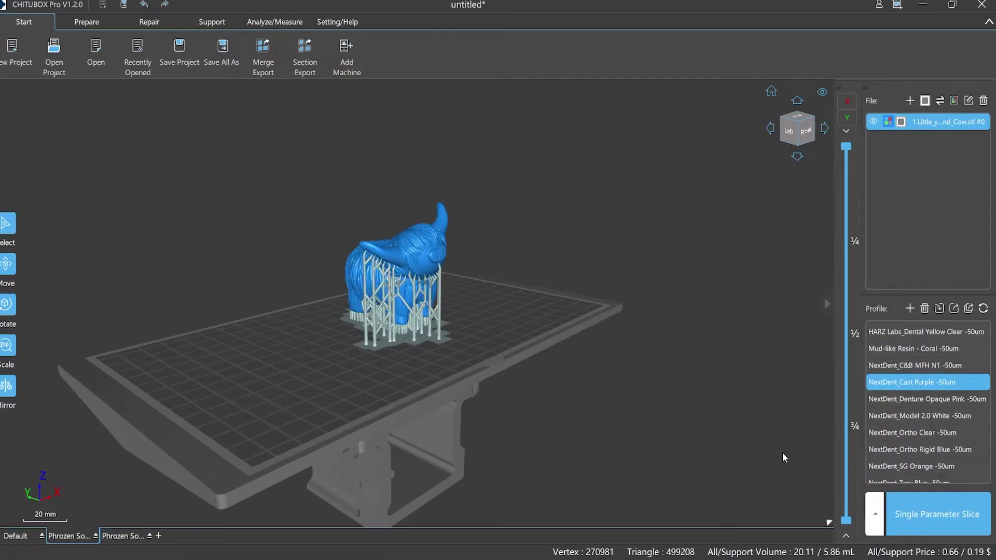
Run Single Parameter Slice on the cow (19.78 ml, ~5h) and cancel saving the .ctb
click(876, 514)
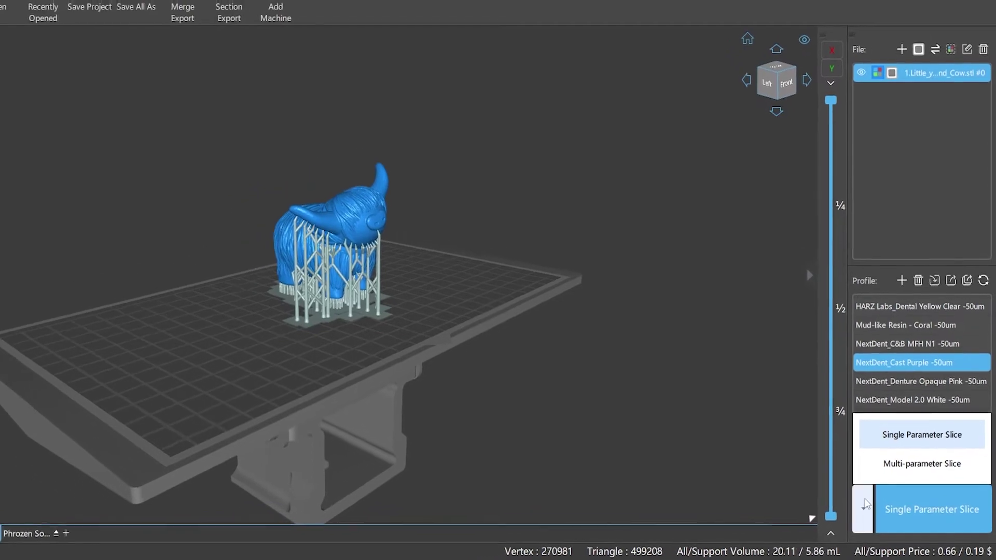
click(925, 521)
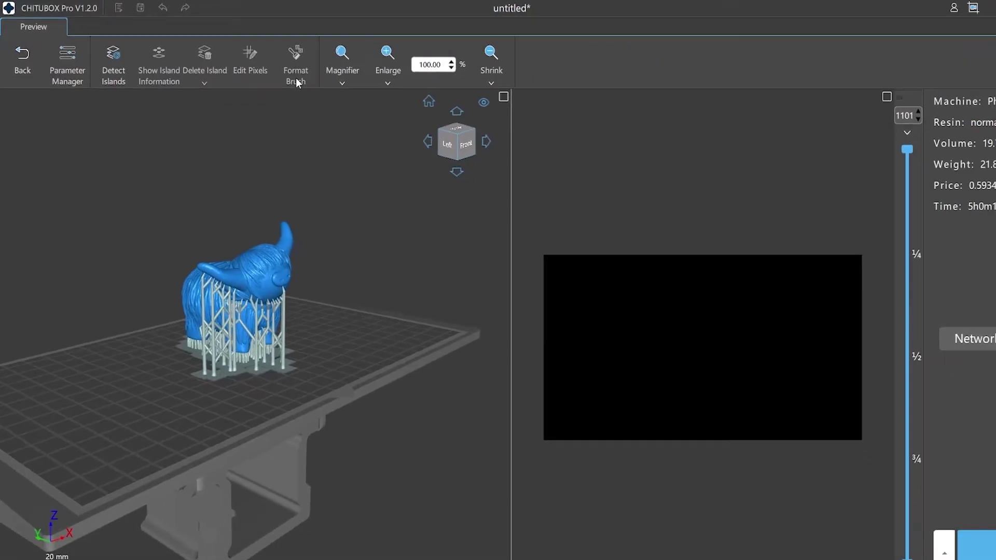
click(907, 518)
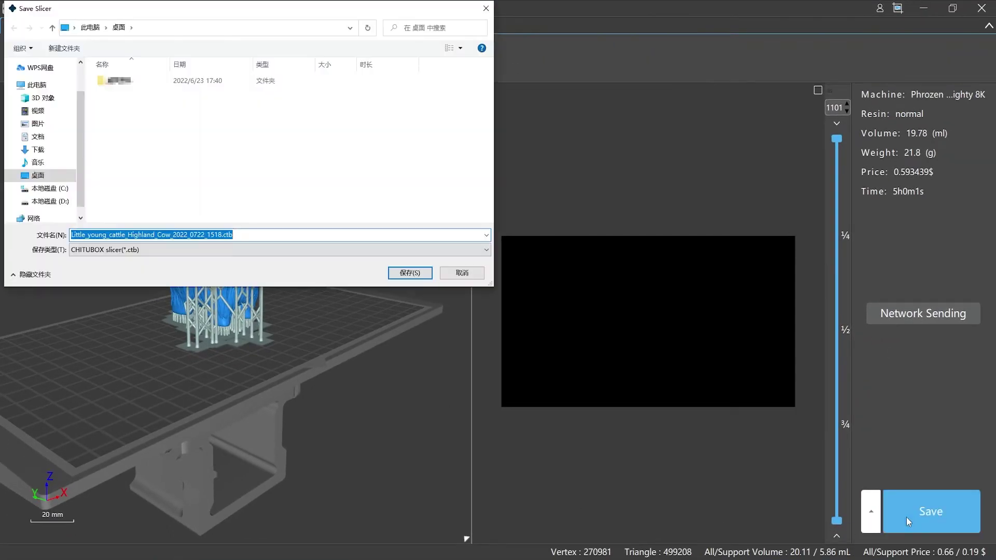
click(449, 275)
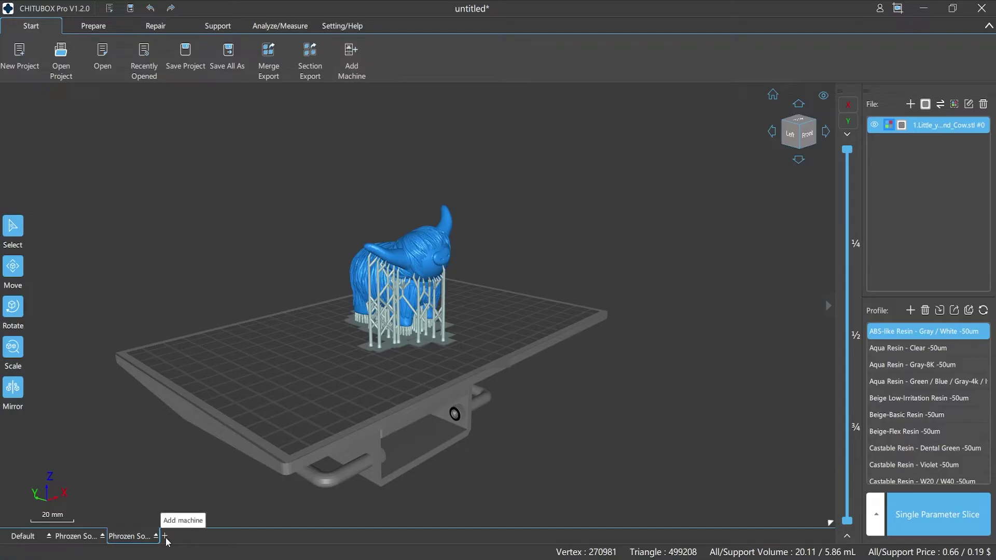
Check the installed plugin list under Setting/Help, then close it
click(350, 28)
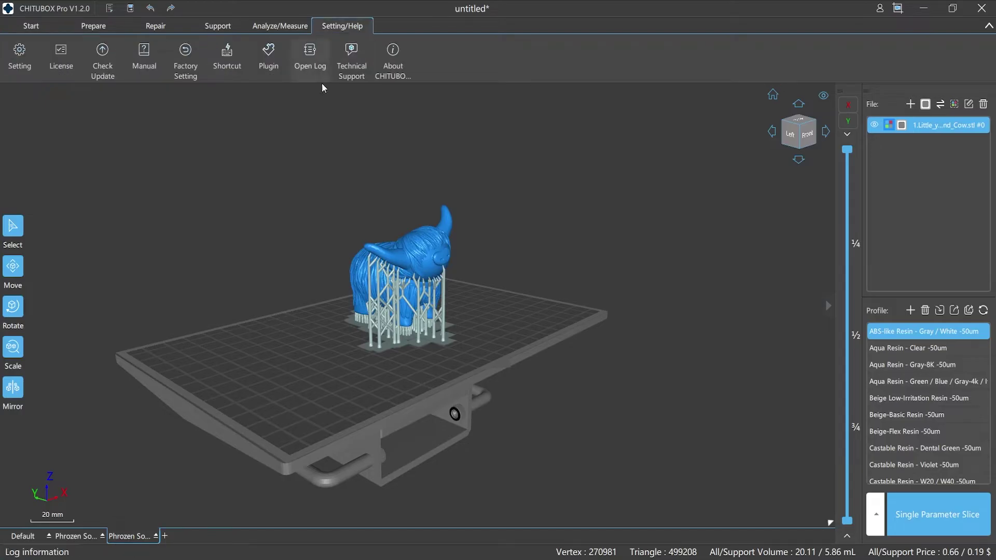
click(268, 57)
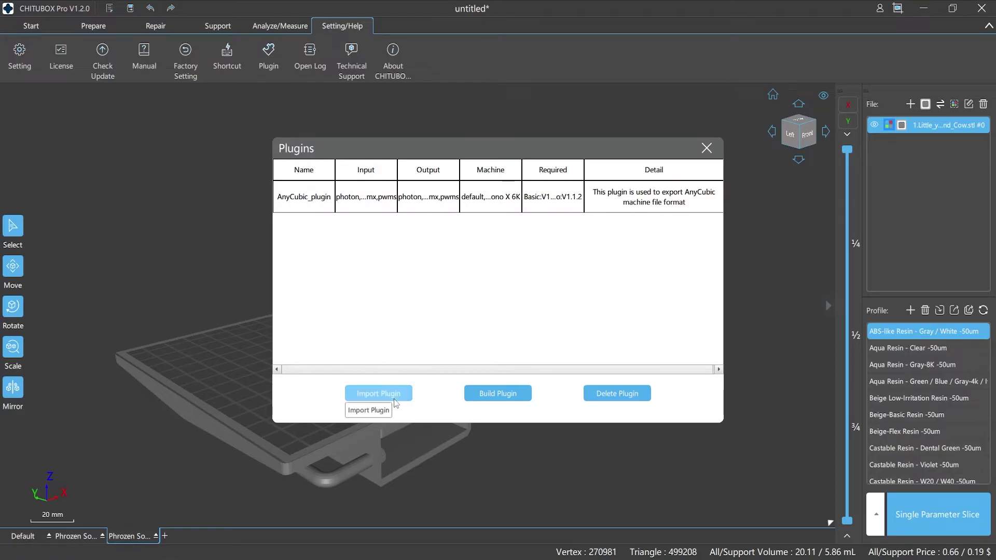
click(706, 148)
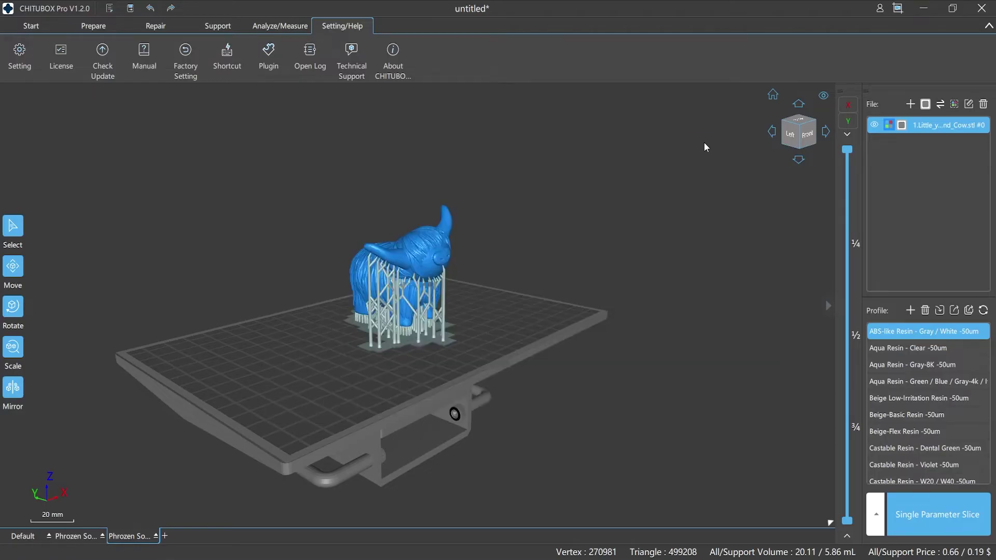
Select the Nylon-Green Tough Resin -50um profile from the Start tab's profile list
click(39, 24)
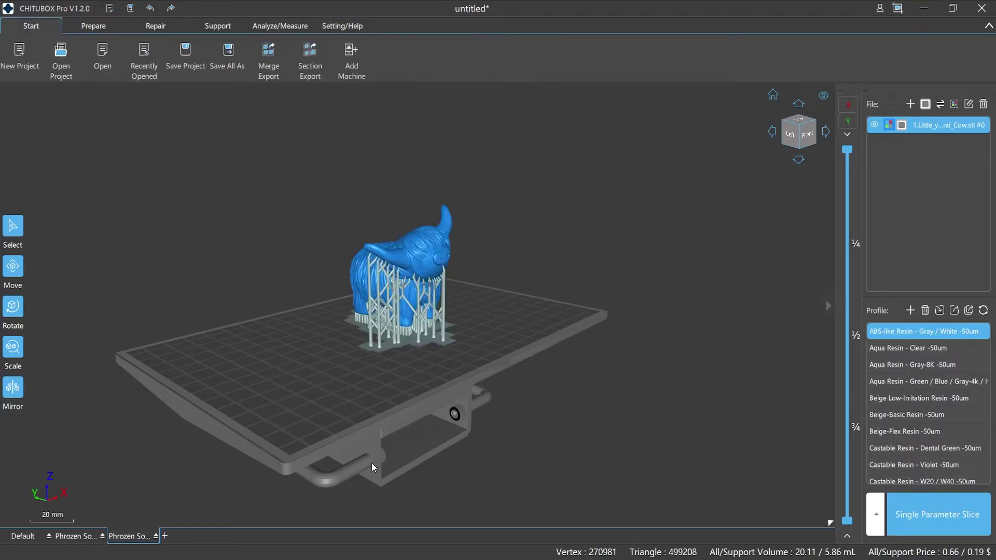
drag(917, 335, 926, 384)
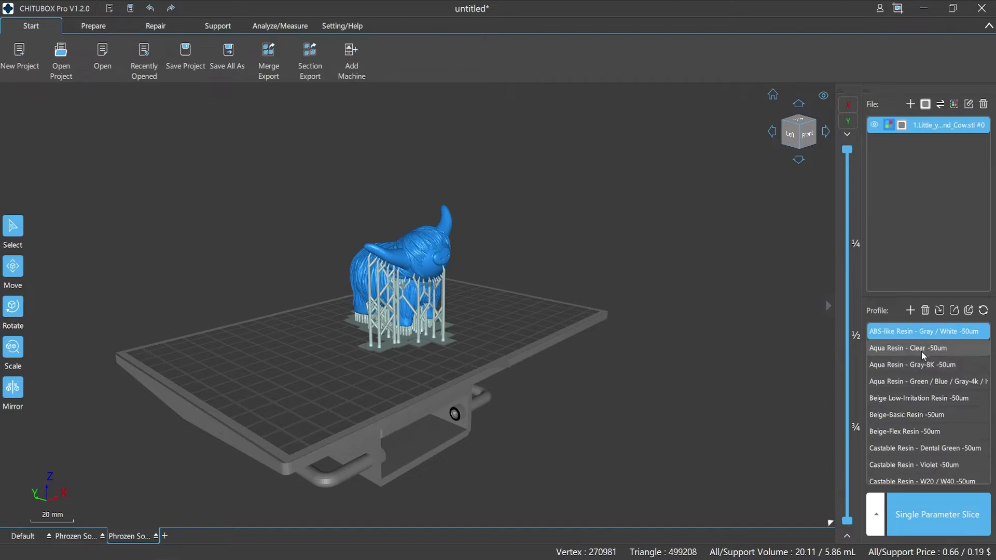
scroll(924, 395, down, 3)
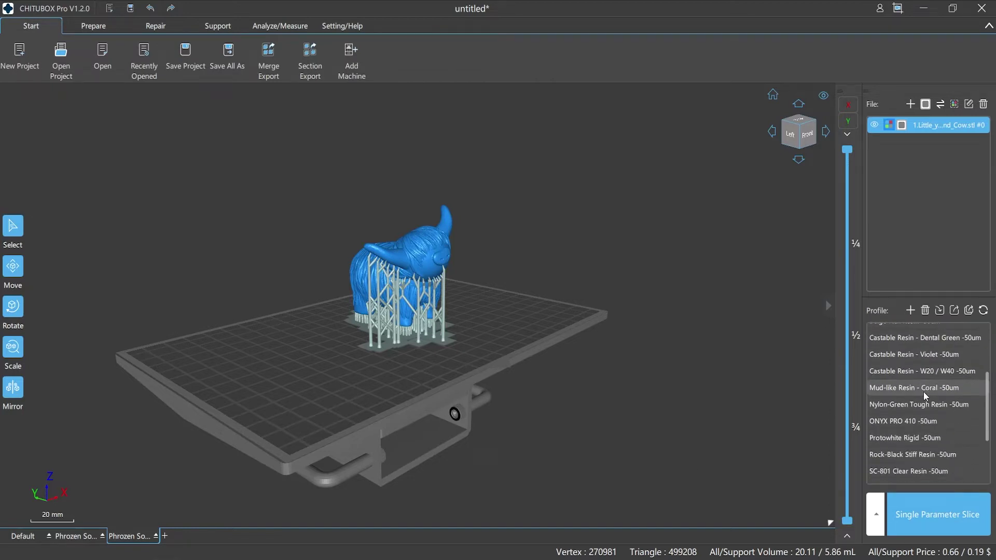
click(923, 391)
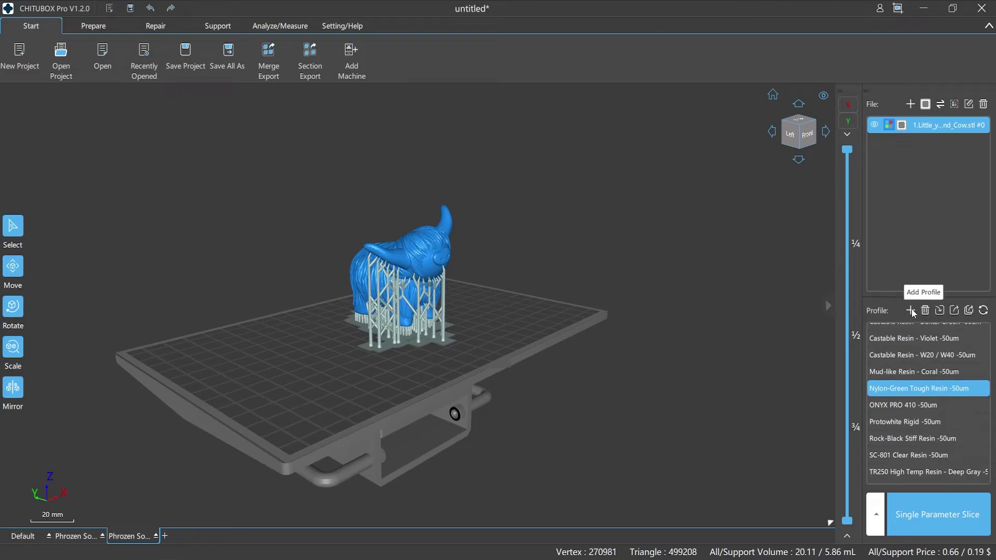
click(910, 410)
double_click(910, 410)
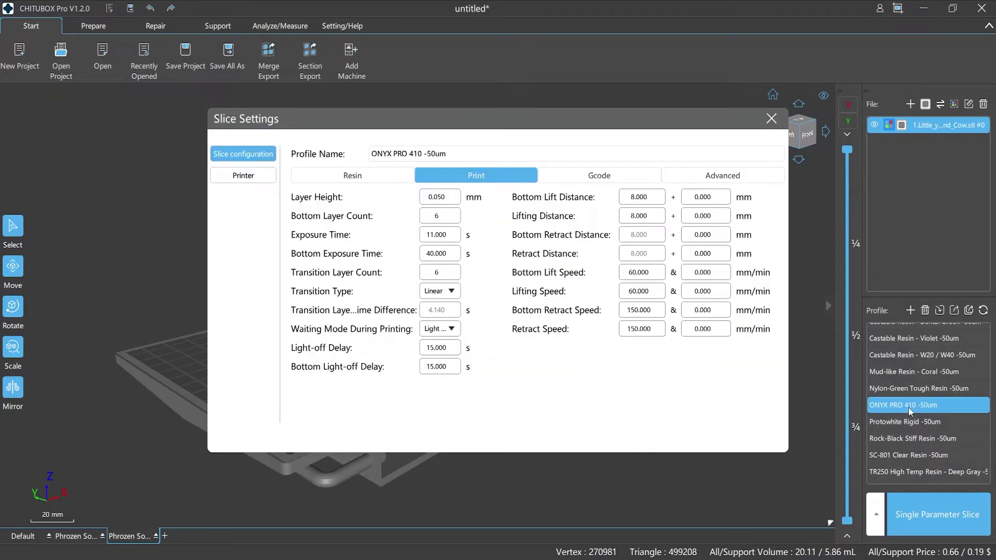
click(347, 176)
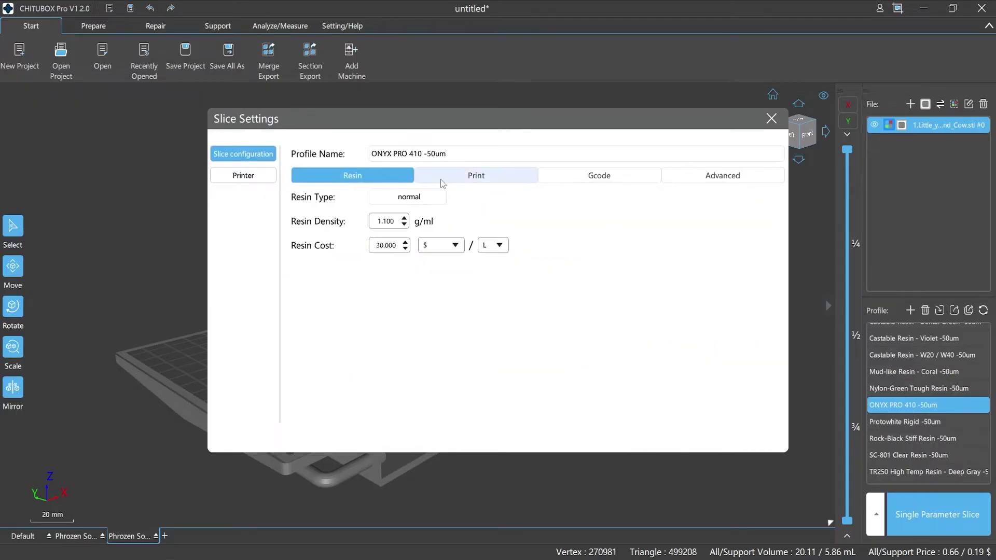
click(455, 183)
click(599, 178)
click(695, 179)
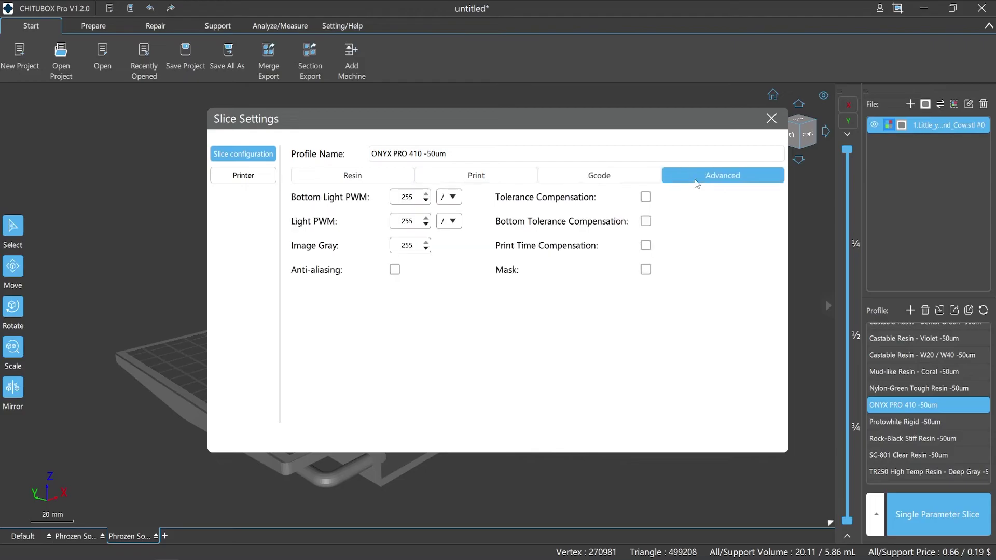
click(509, 178)
double_click(446, 250)
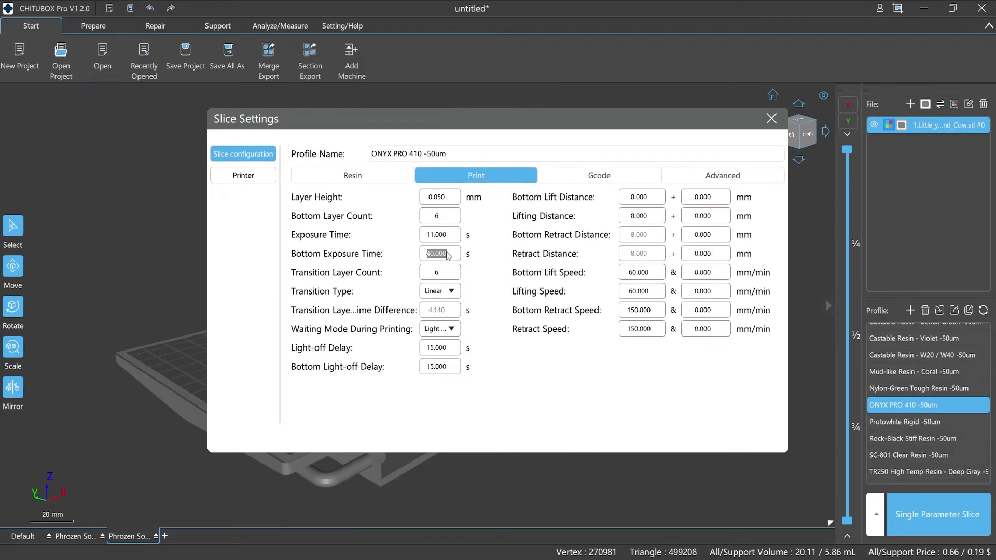
double_click(446, 236)
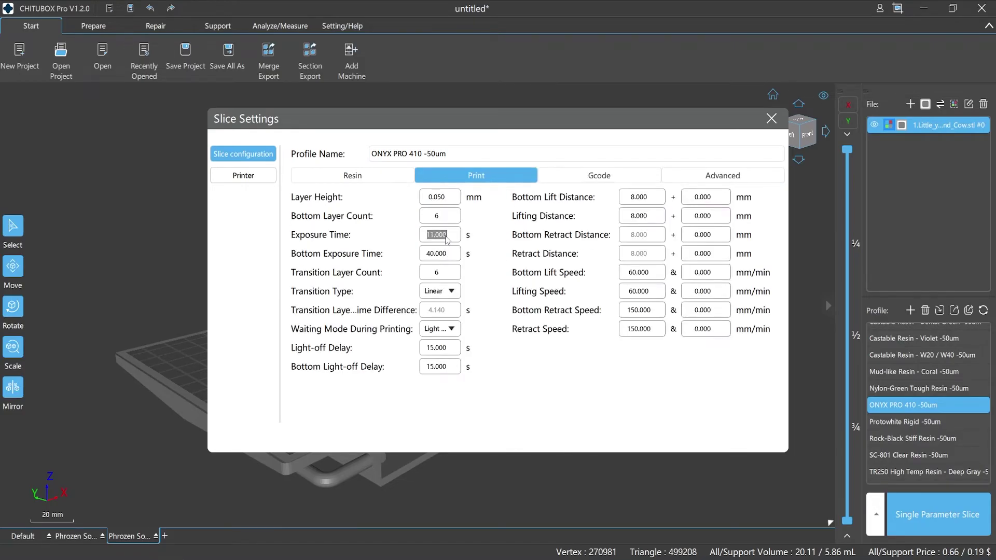
double_click(642, 292)
double_click(642, 310)
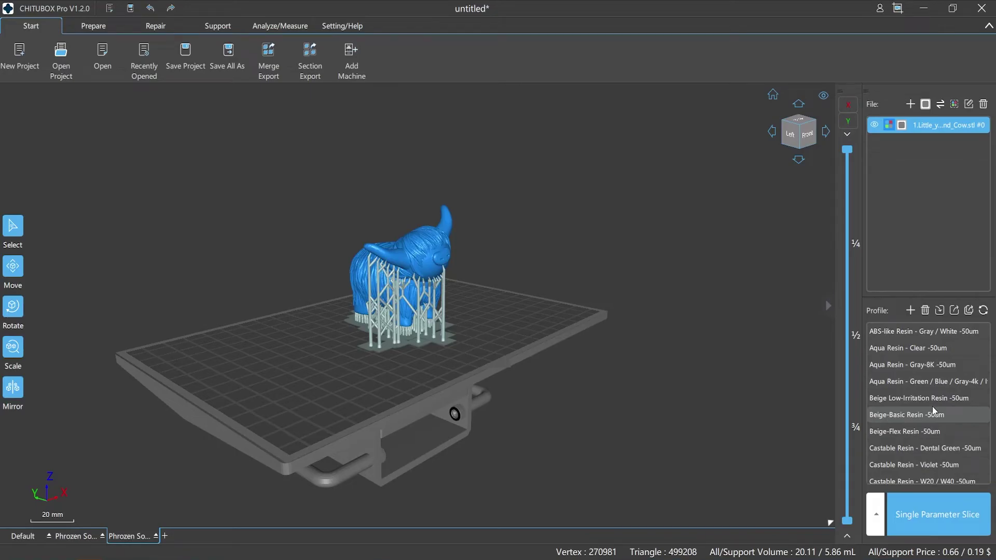
Open Beige Low-Irritation Resin -50um settings and browse the Print, G-code and Advanced pages
double_click(922, 400)
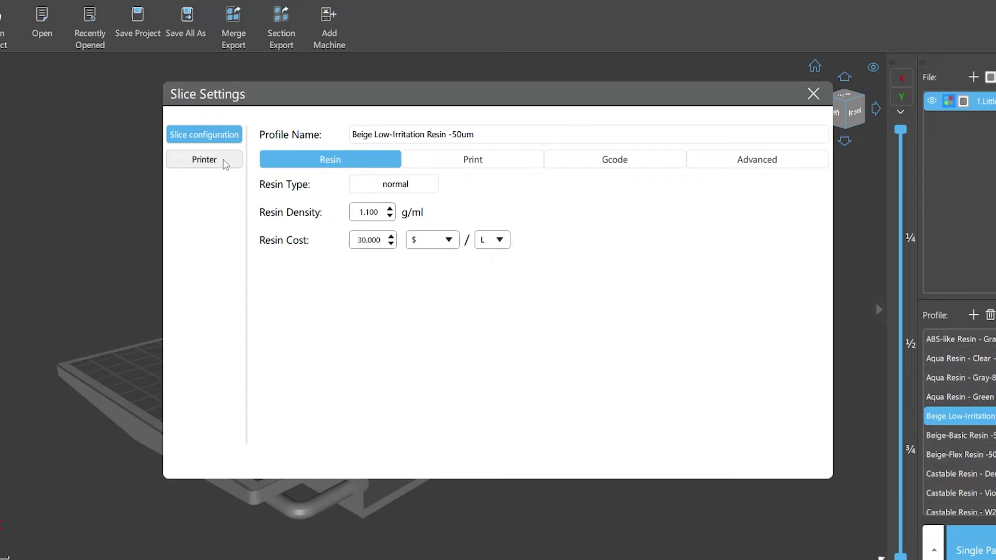
click(225, 164)
click(220, 137)
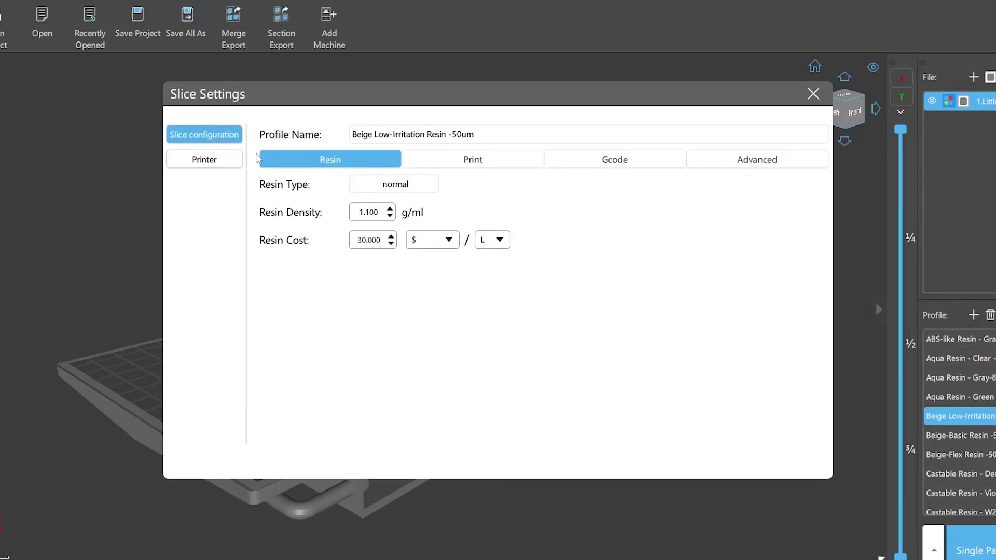
click(465, 166)
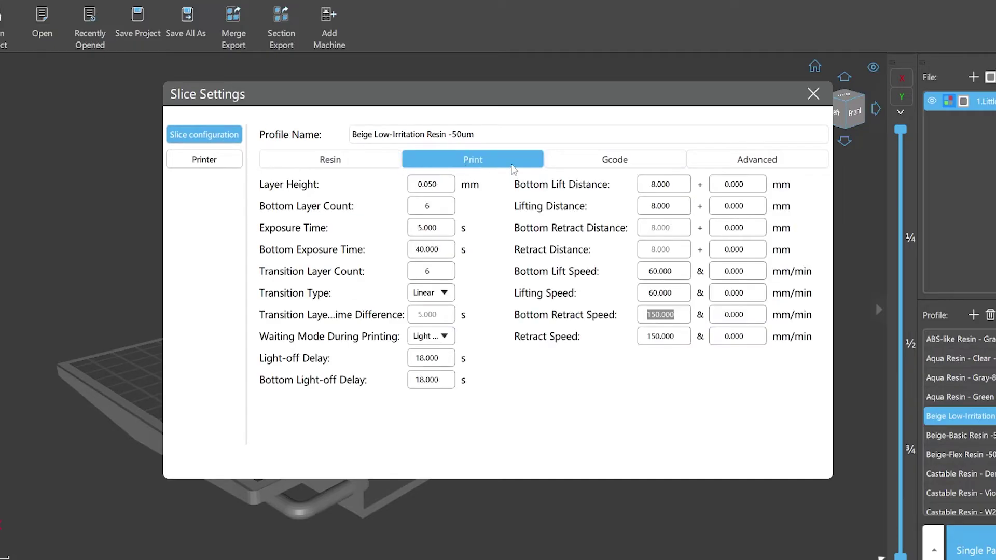
click(613, 170)
click(746, 167)
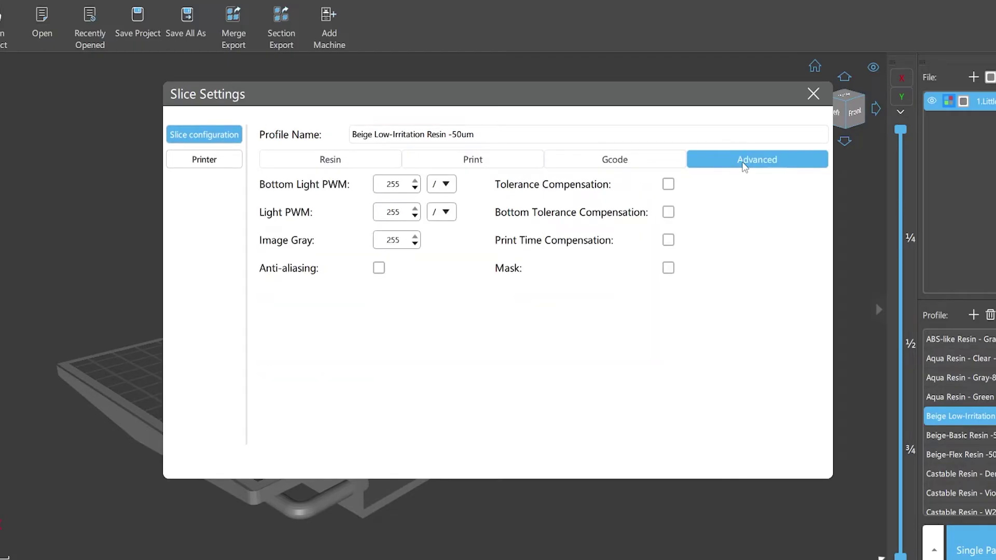
Enable build area offset and display correction on the Printer page, then close the settings
click(226, 164)
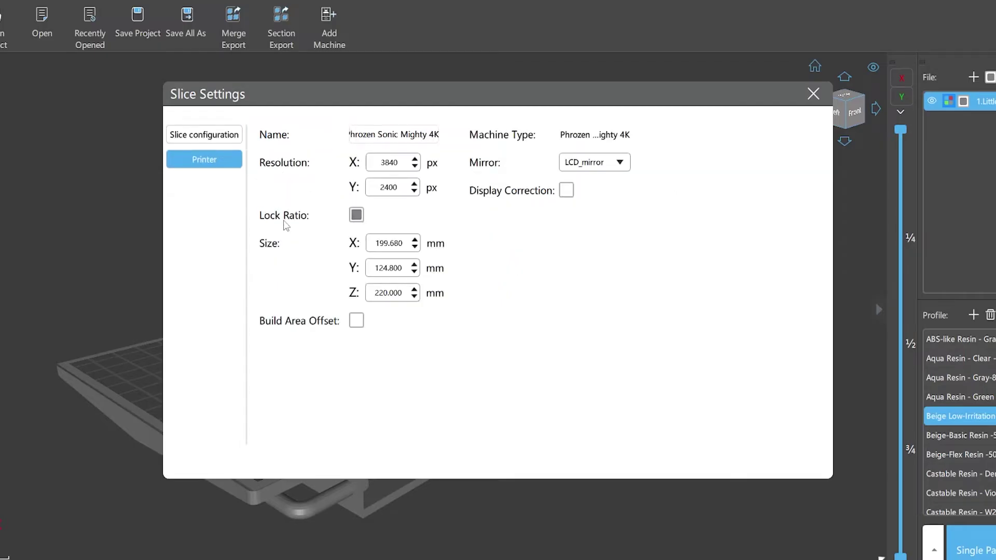
click(357, 320)
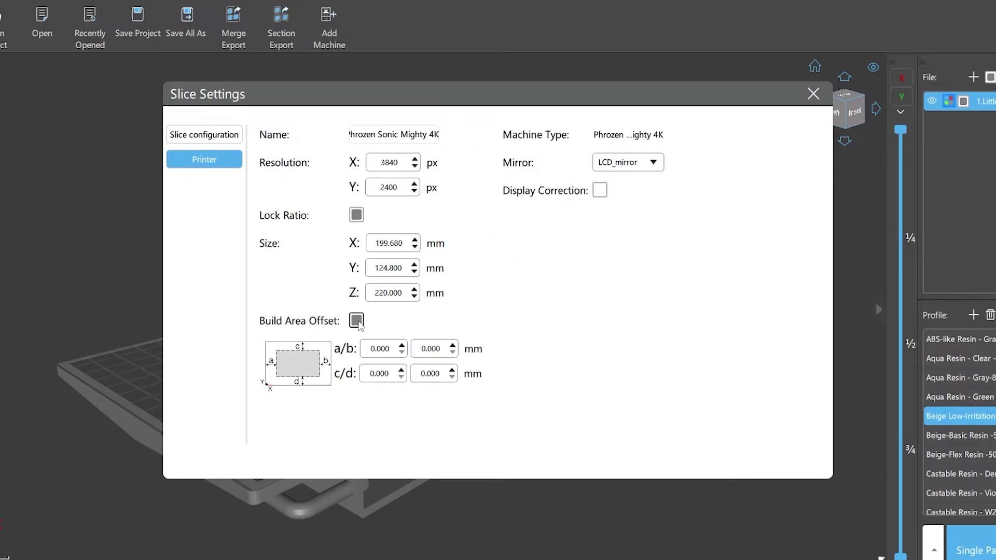
click(600, 190)
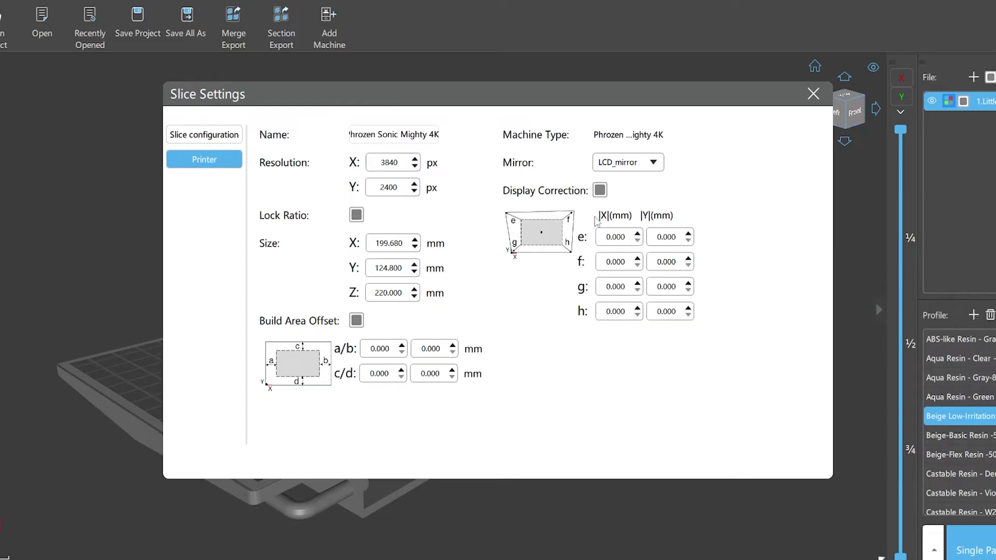
click(226, 135)
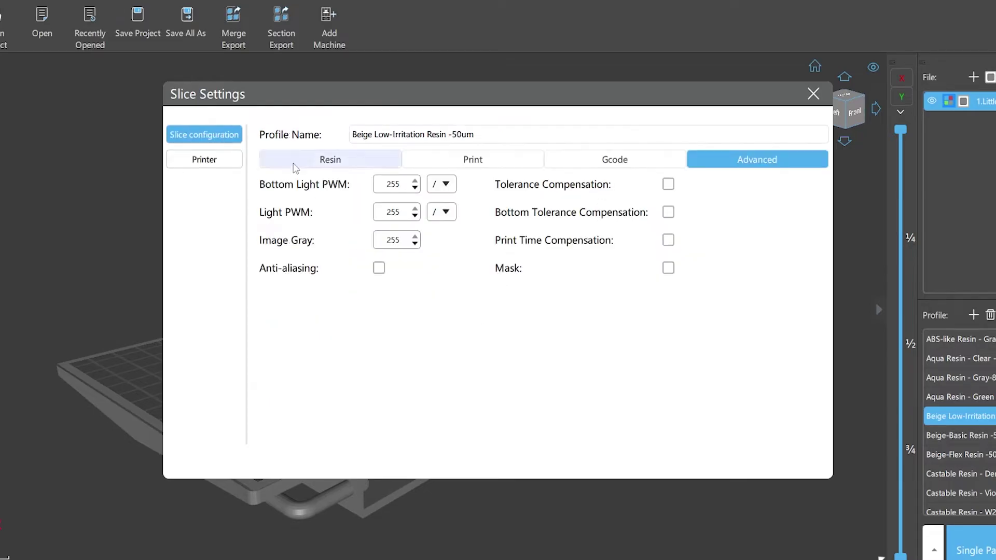
click(616, 161)
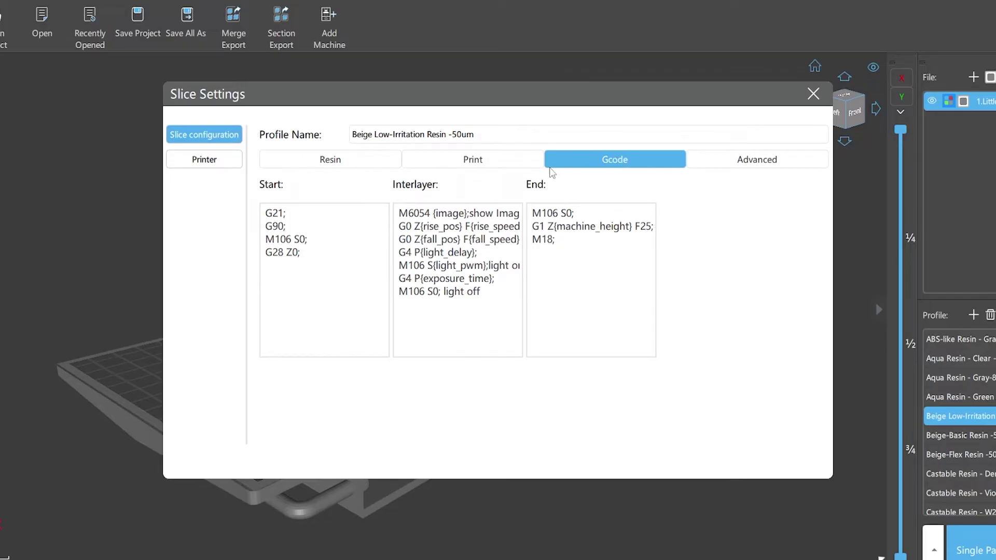
click(470, 165)
click(391, 166)
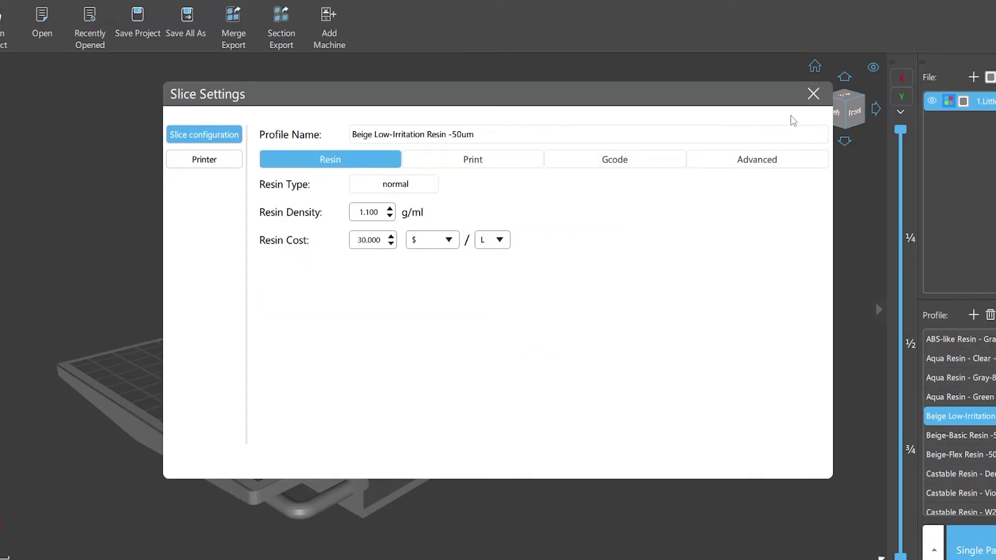
click(814, 94)
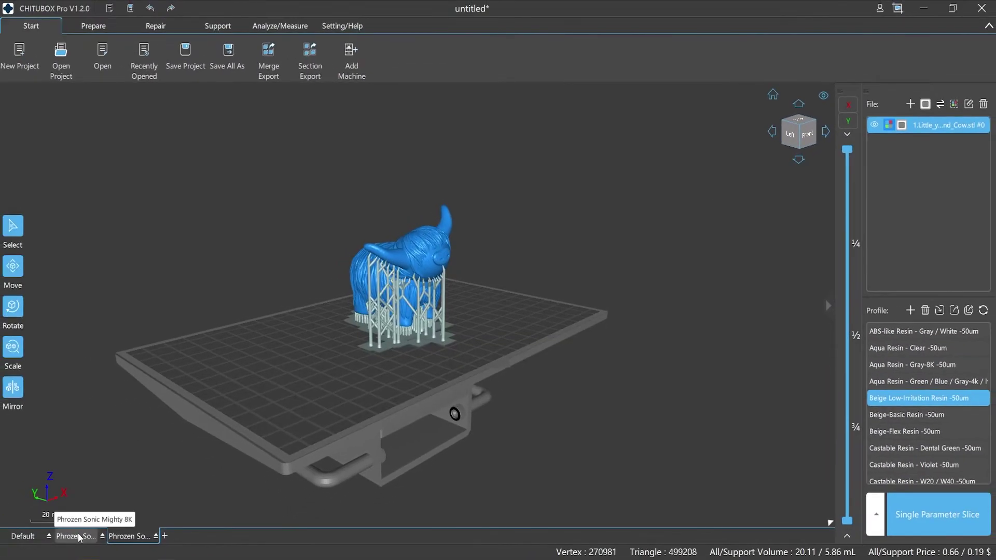
Reopen the Beige Low-Irritation profile settings to review its Print and Advanced tabs
double_click(901, 401)
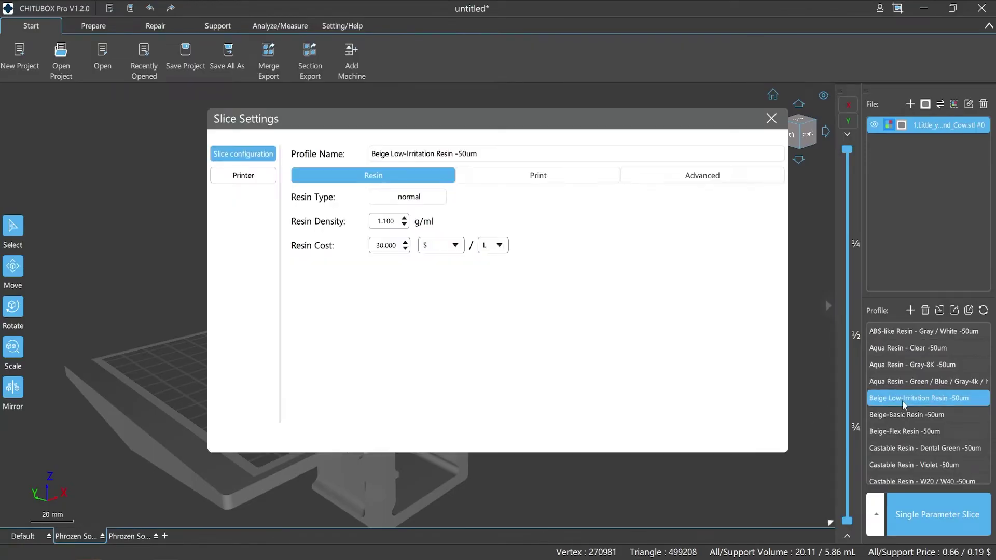
click(534, 179)
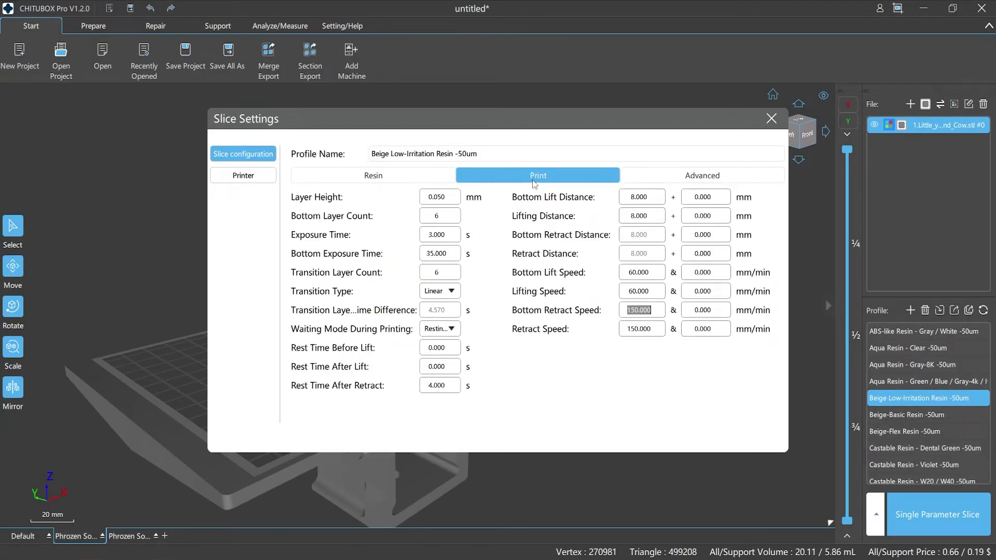
click(662, 181)
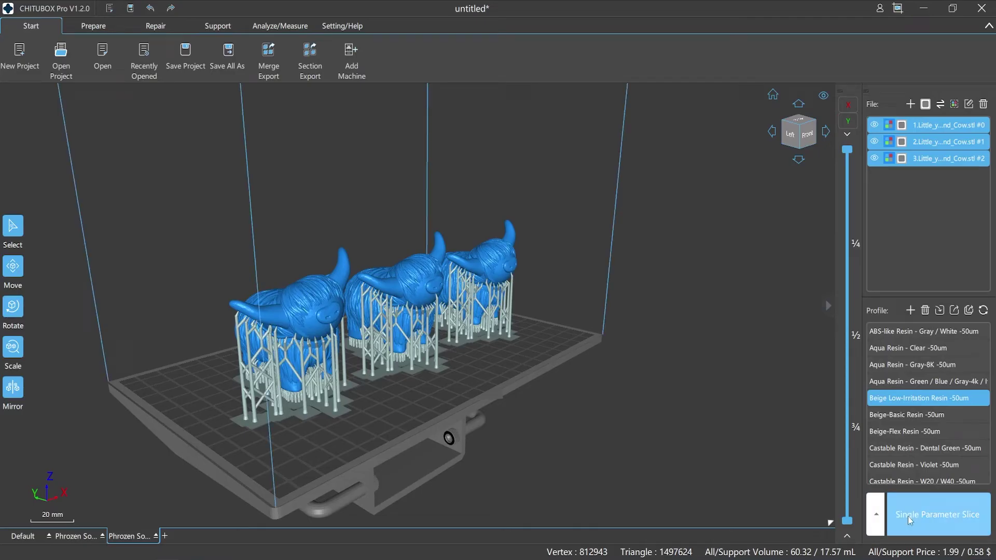
Switch the slicing mode from Single Parameter Slice to Multi-parameter Slice
click(875, 516)
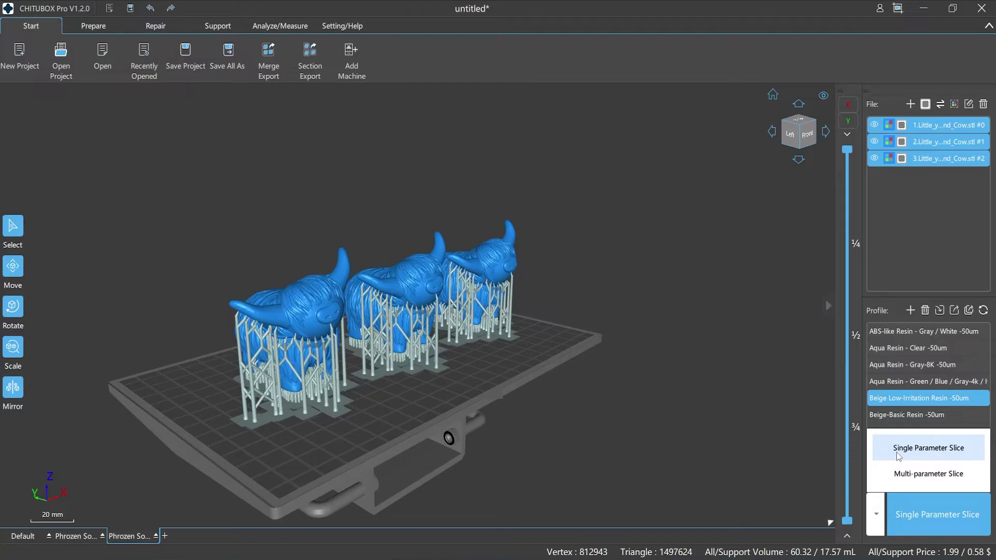
click(881, 519)
click(919, 516)
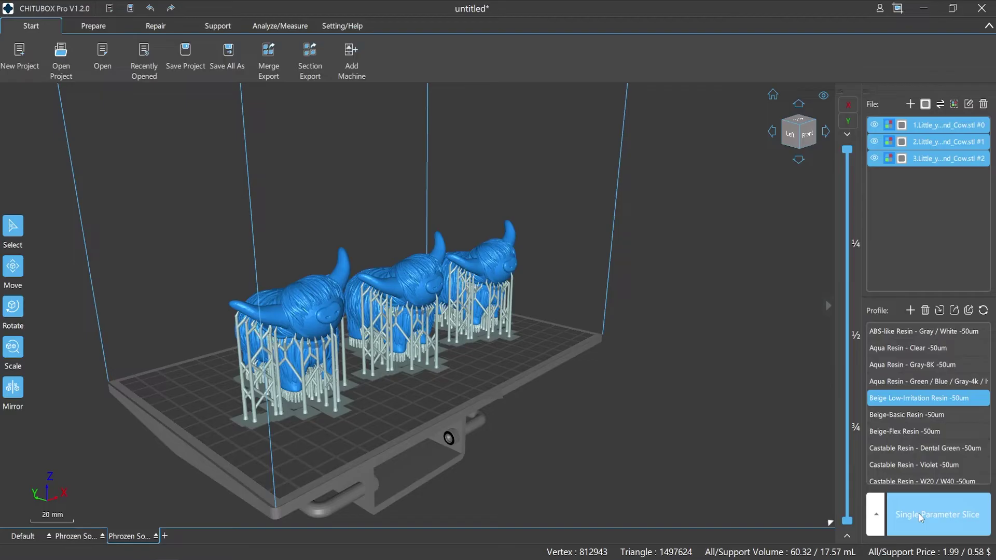
click(919, 513)
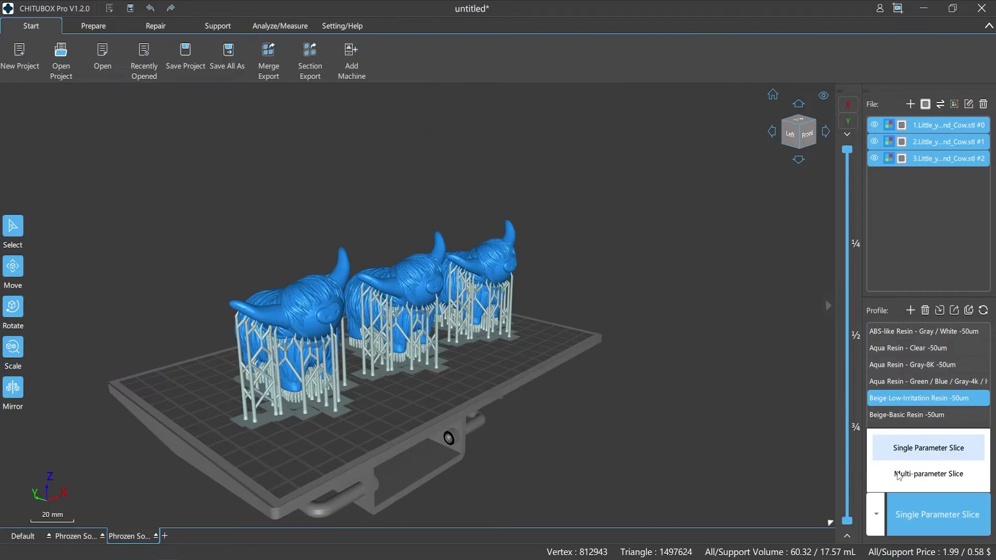
click(901, 473)
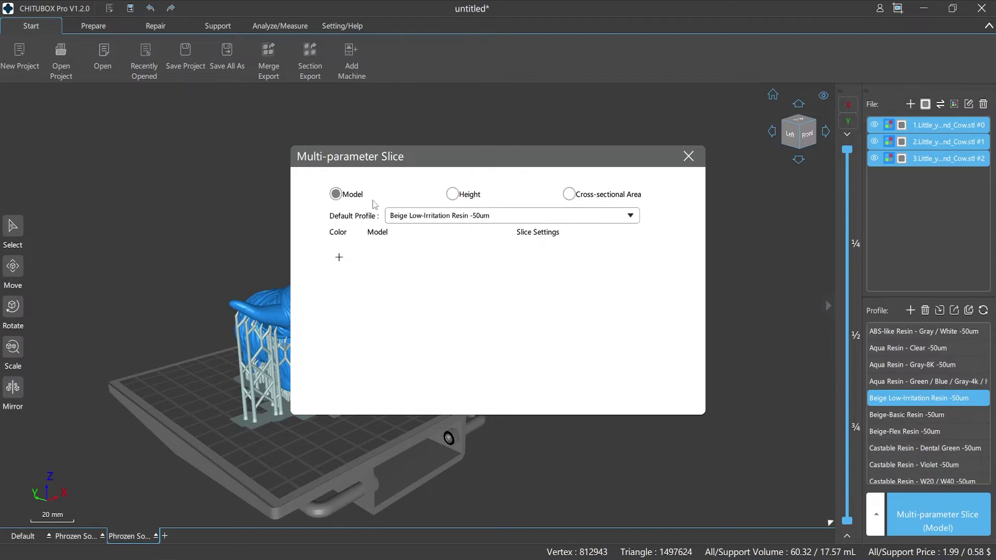
Try Height and Area modes, then in Model mode add three rows and remove two
click(453, 195)
click(569, 198)
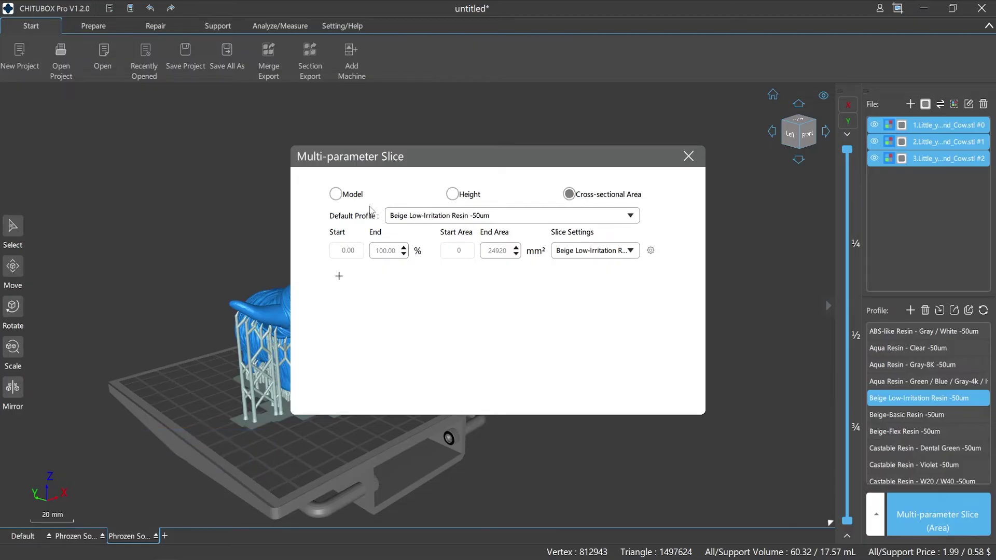
click(336, 194)
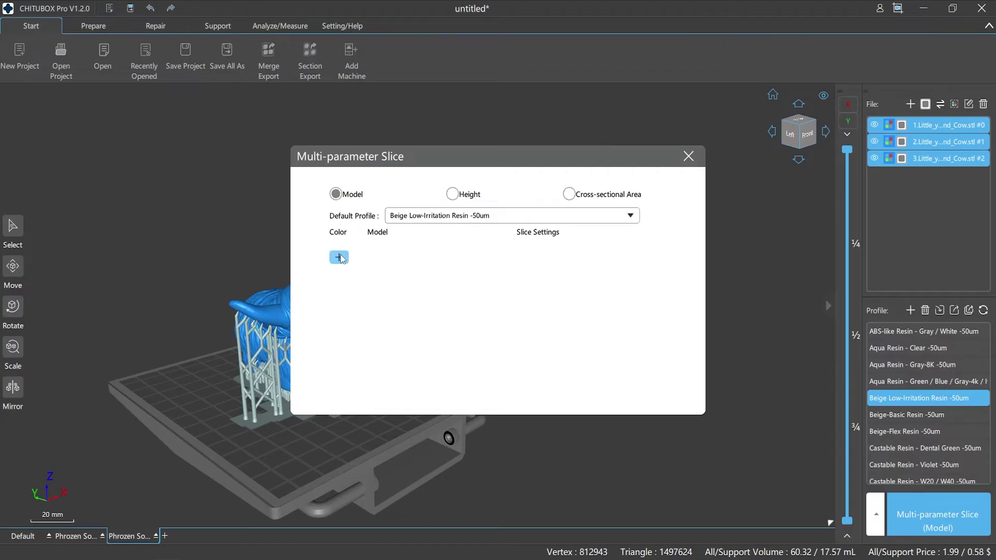
click(339, 258)
click(340, 277)
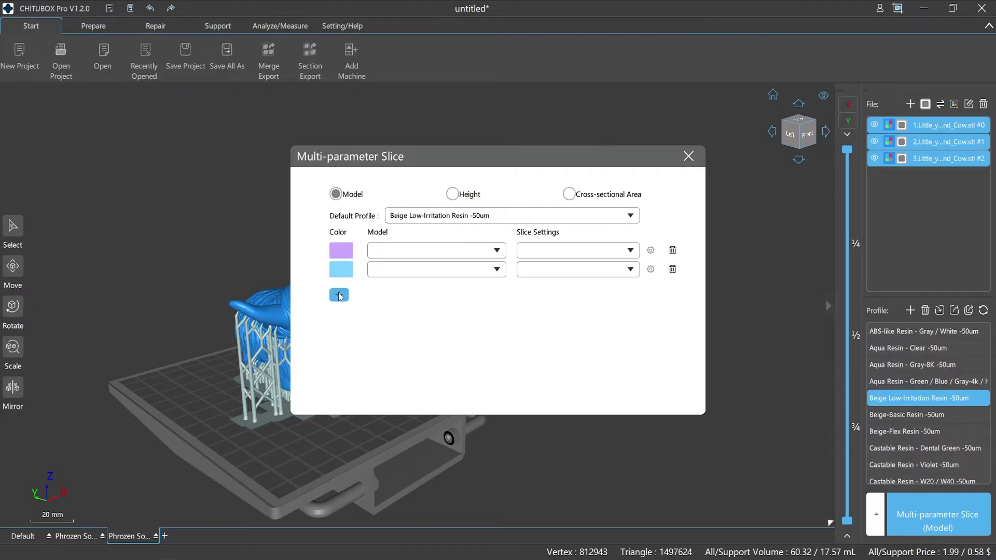
click(341, 296)
click(673, 287)
click(673, 269)
Assign cow model #1 to Aqua Resin - Clear -50um and check its differentiated parameters
click(497, 252)
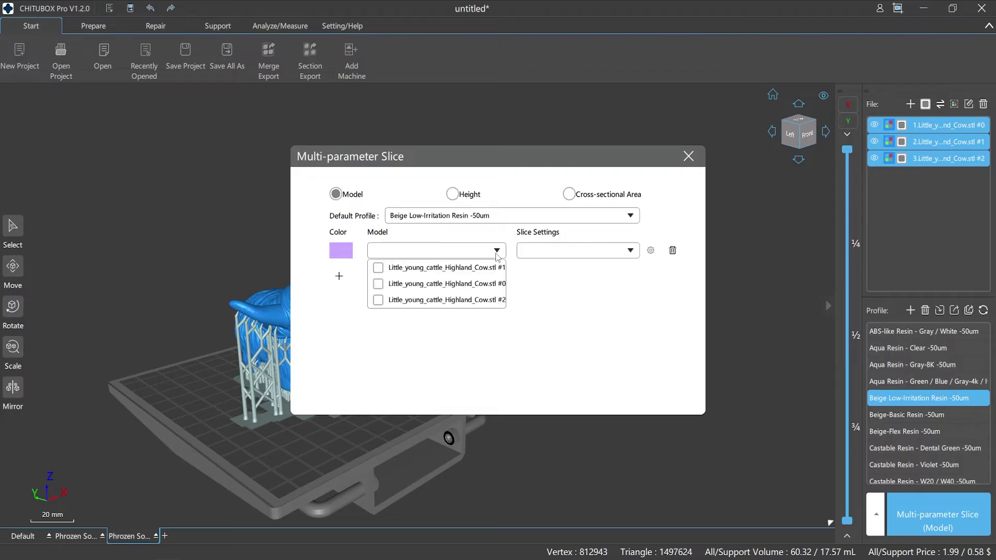
click(379, 268)
click(520, 292)
click(630, 252)
click(591, 284)
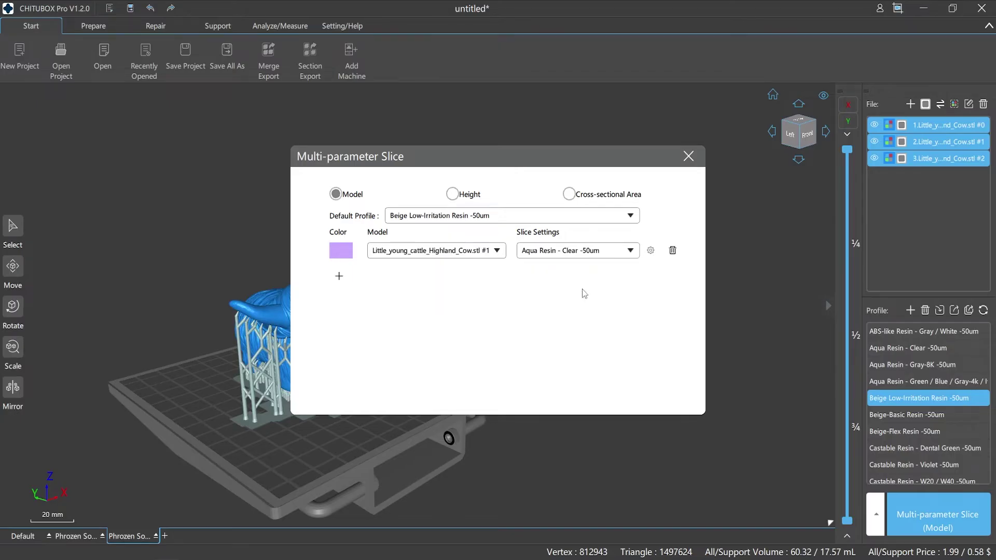
click(650, 250)
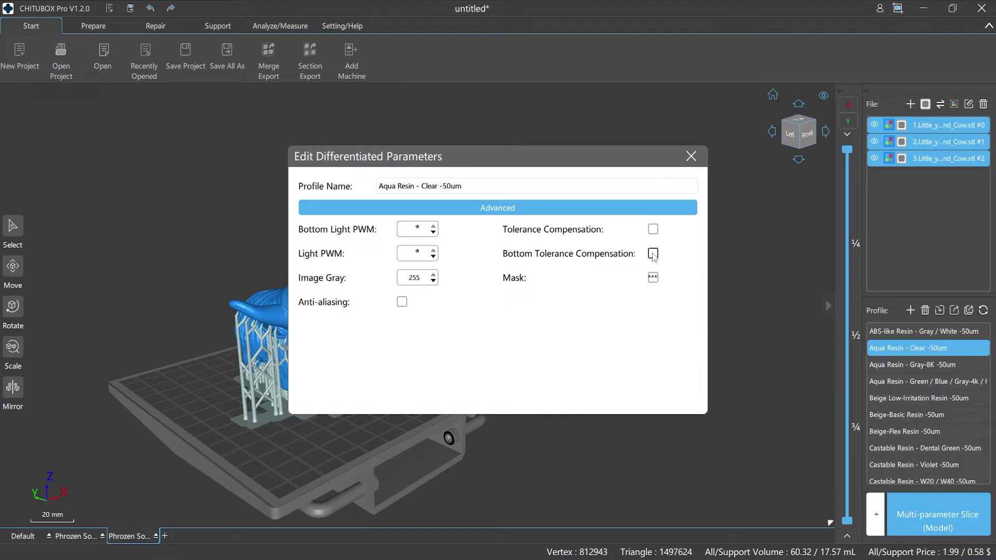
click(692, 156)
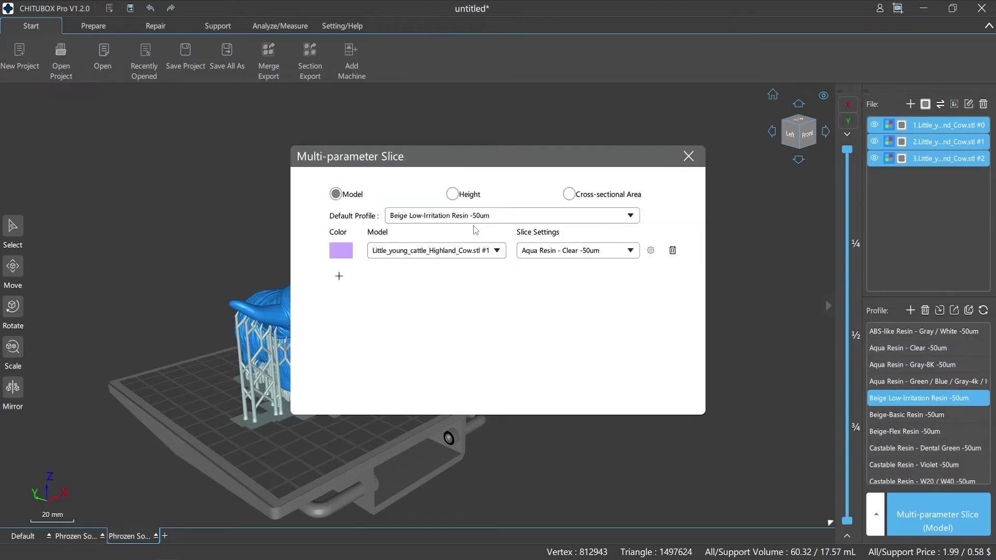
Add a second height range, review the default profile's print parameters, and return to Model mode
click(453, 194)
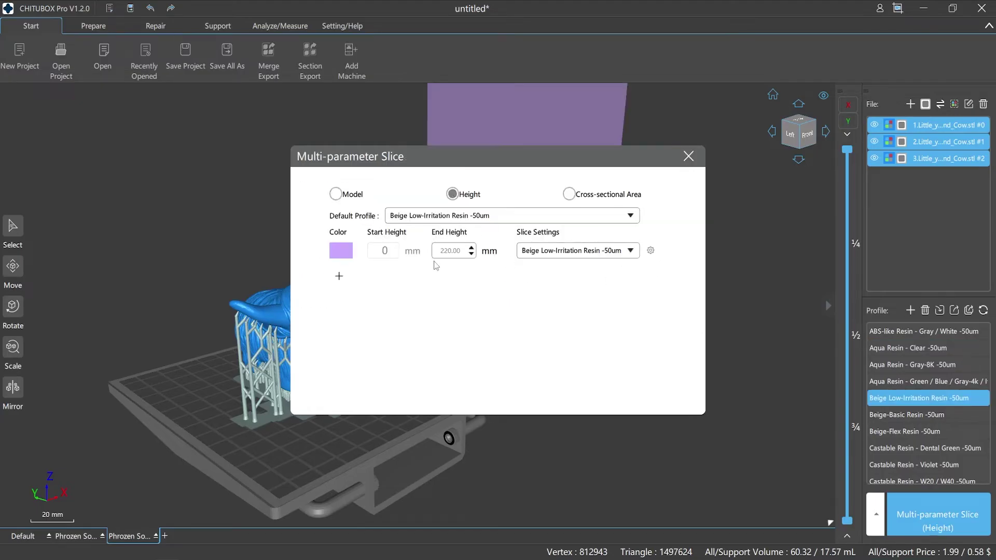
click(338, 279)
click(651, 251)
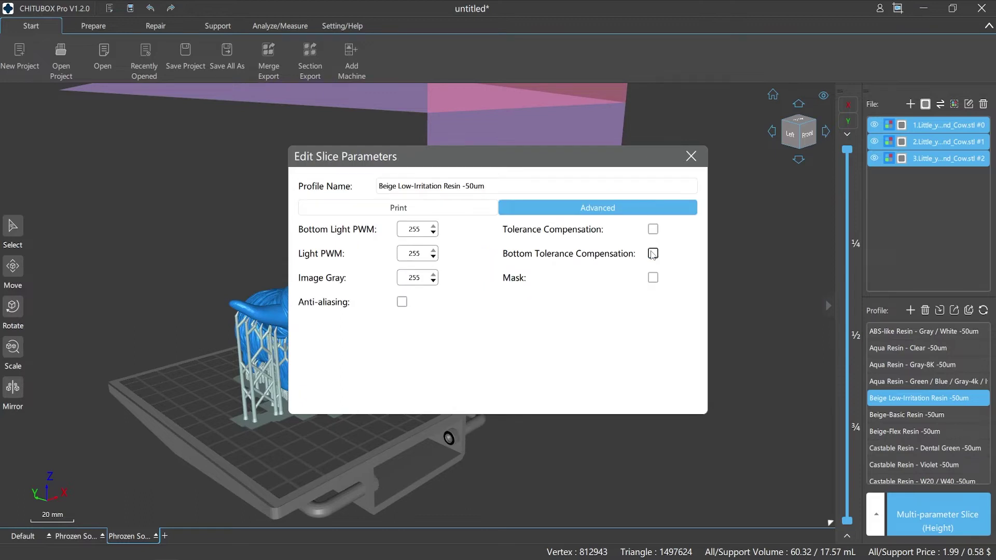
click(475, 209)
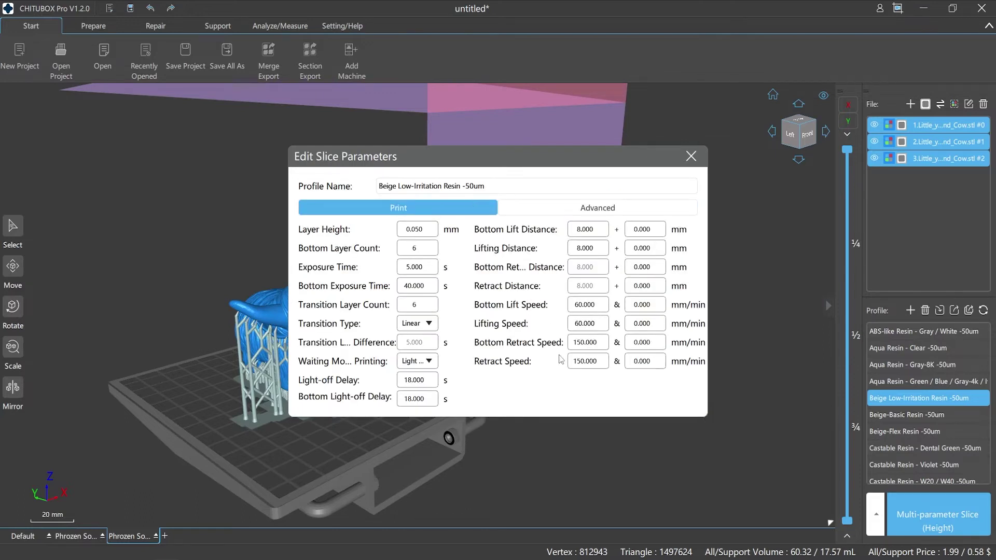
click(691, 156)
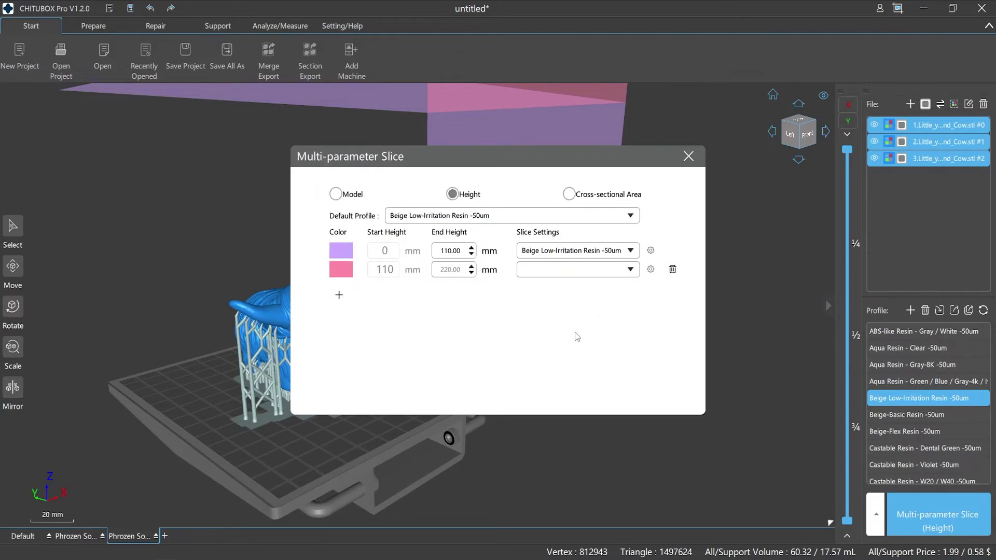
click(347, 196)
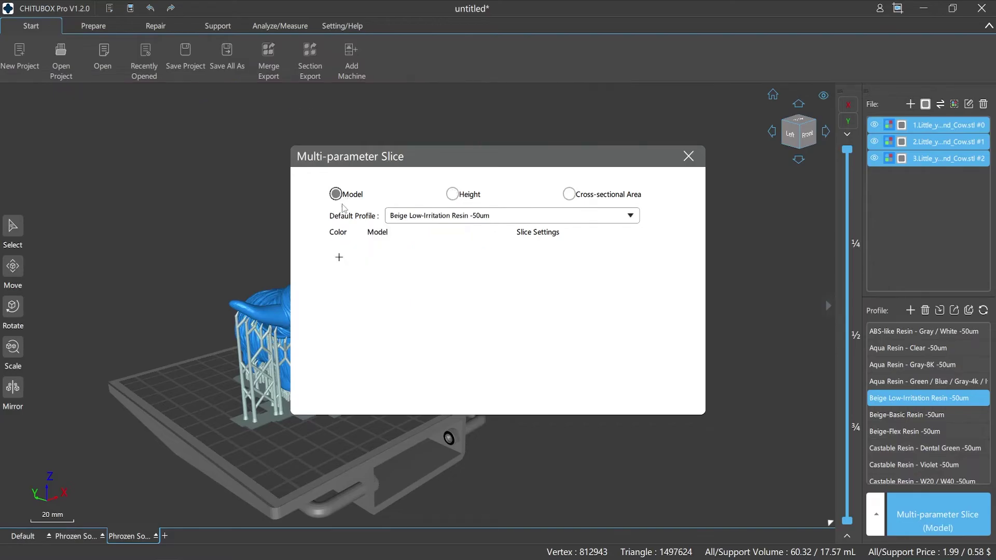
Add three model rows and assign cows #1, #0 and #2 to them
click(339, 258)
click(339, 275)
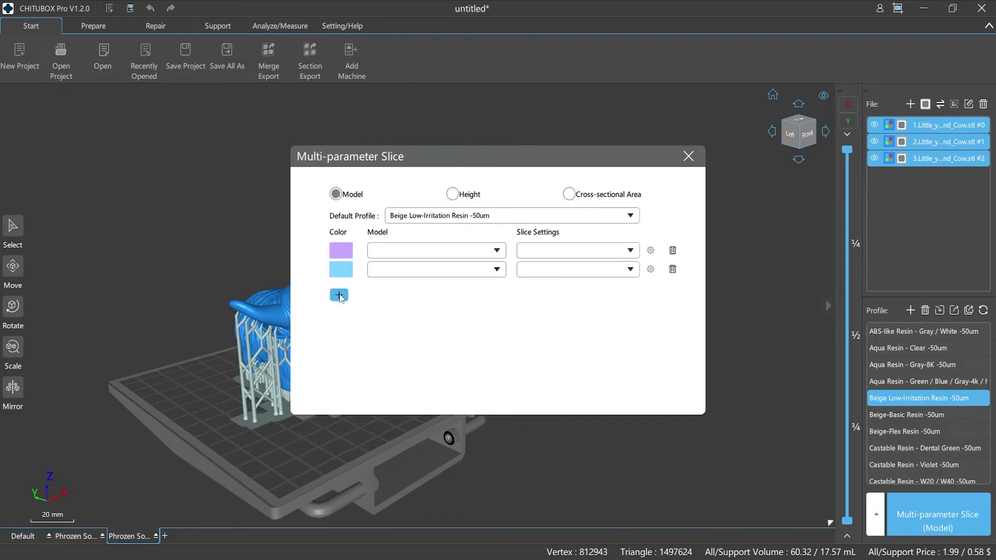
click(340, 295)
click(495, 252)
click(378, 268)
click(378, 270)
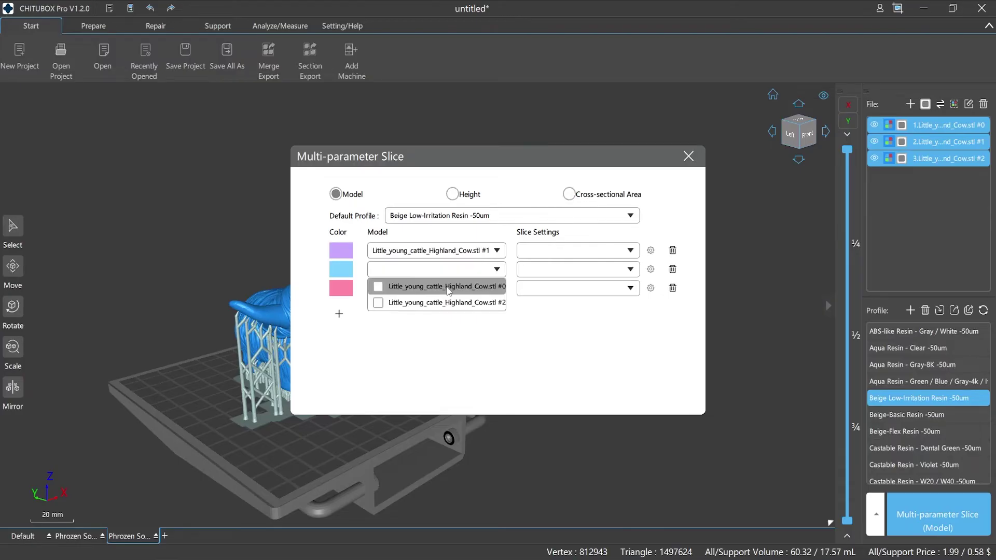
click(379, 285)
click(379, 289)
click(378, 306)
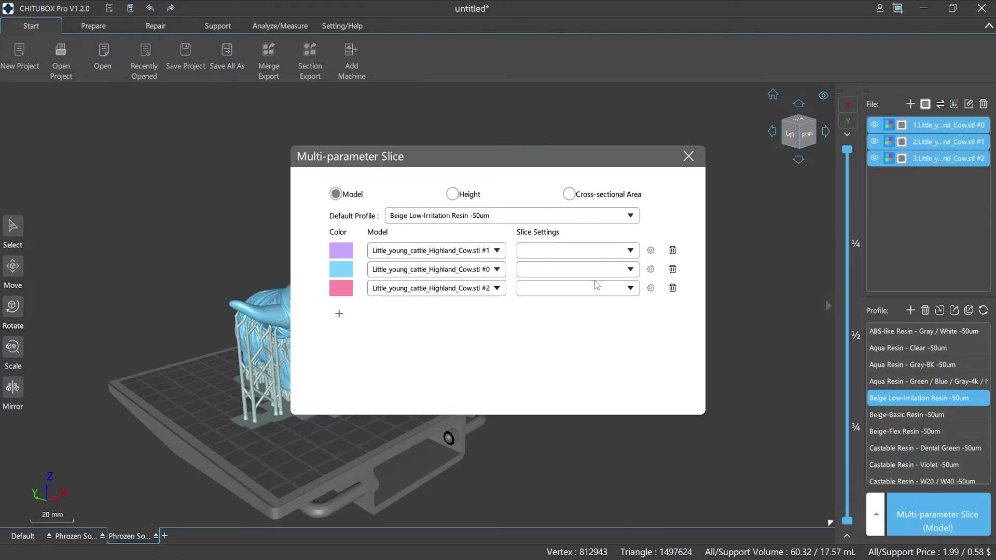
Give the rows ABS-like Gray/White, Aqua Resin Gray-8K and Castable Resin Violet profiles
click(630, 251)
click(570, 261)
click(630, 270)
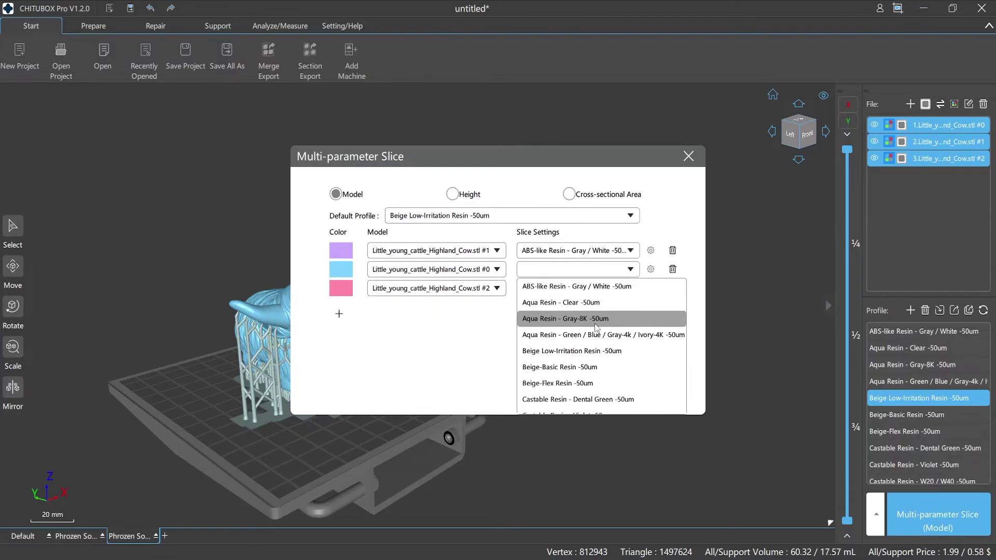
click(597, 318)
click(628, 289)
click(607, 272)
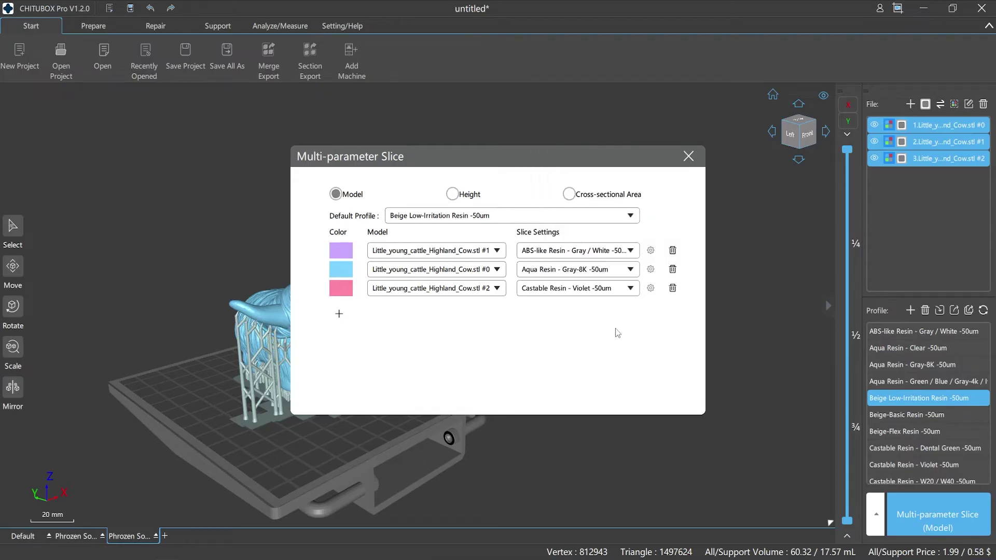
Open and close each row's profile parameter editor to review the settings
click(651, 289)
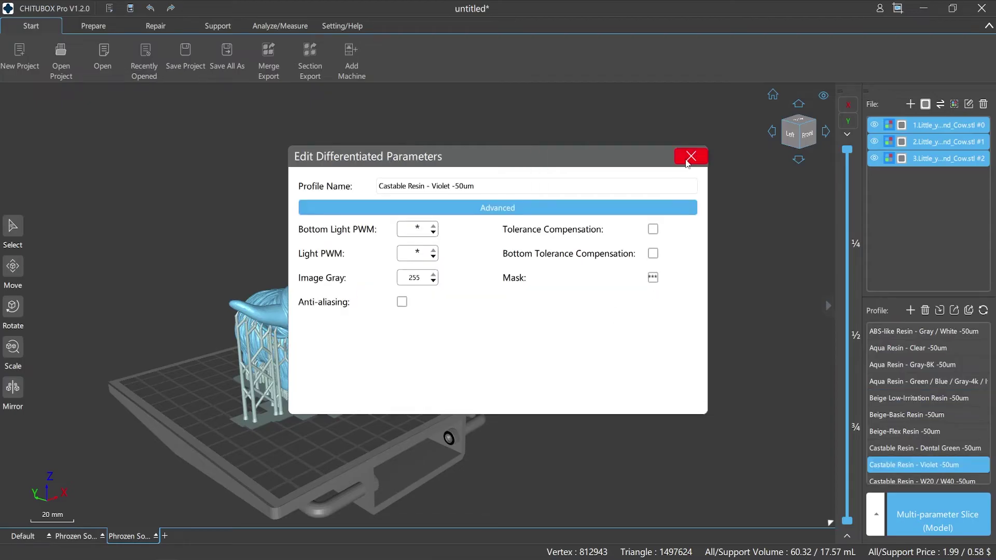
click(691, 157)
click(651, 270)
click(689, 157)
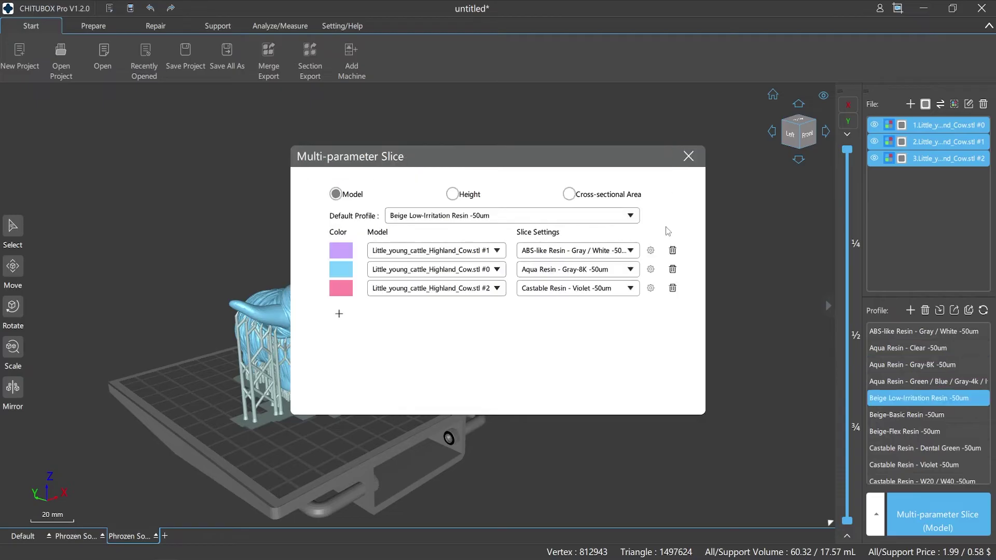
click(651, 251)
click(690, 156)
Switch to Height mode, add two more bands, and give the middle band Aqua Resin - Clear
click(453, 195)
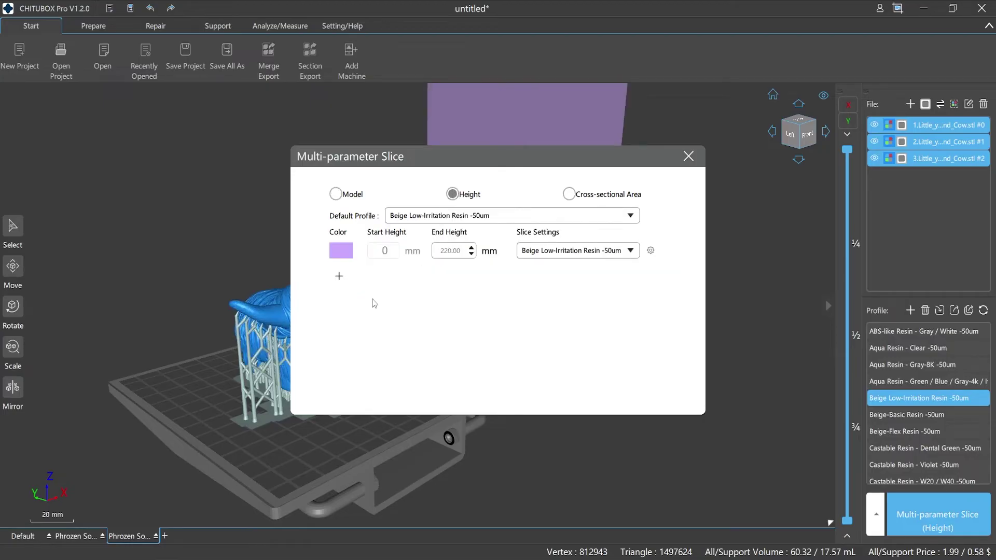
click(339, 276)
click(339, 294)
scroll(472, 257, down, 3)
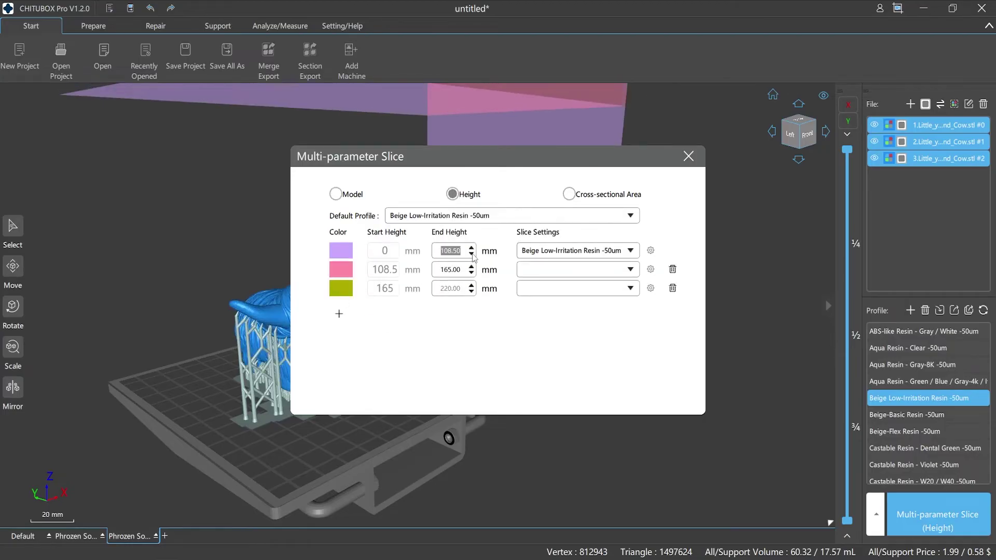
scroll(474, 272, down, 3)
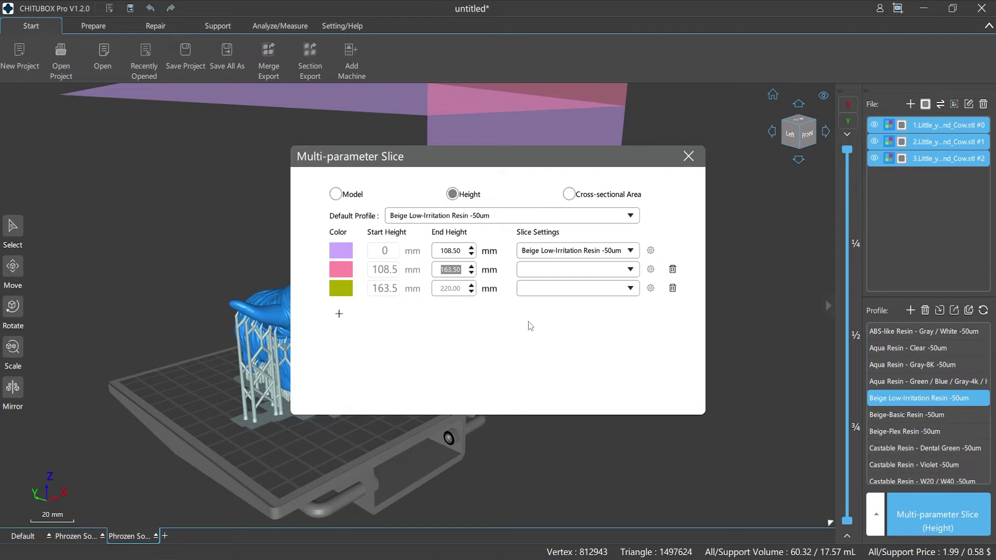
click(612, 270)
click(623, 301)
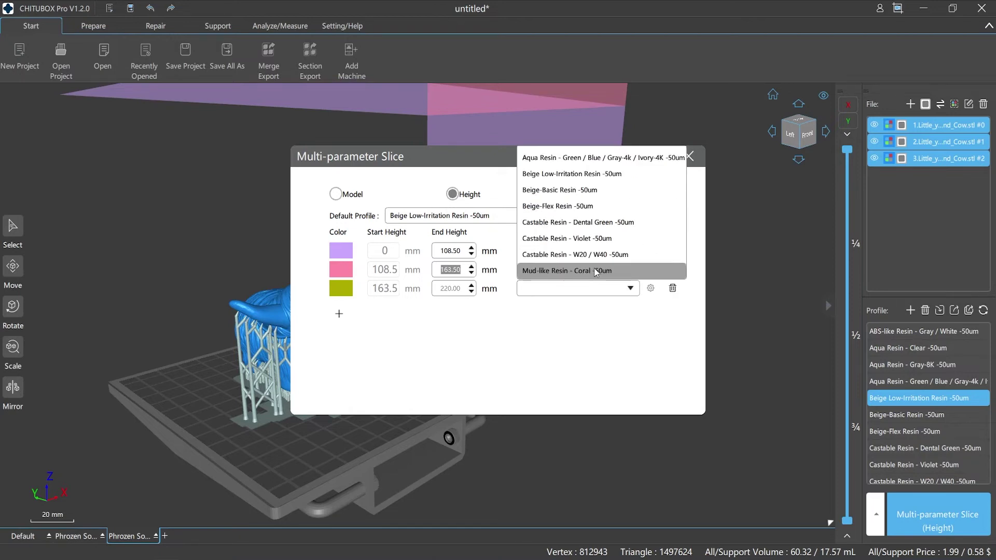
Give the top band Mud-like Resin - Coral and check its 14.000 Light-off Delay
click(597, 270)
click(649, 290)
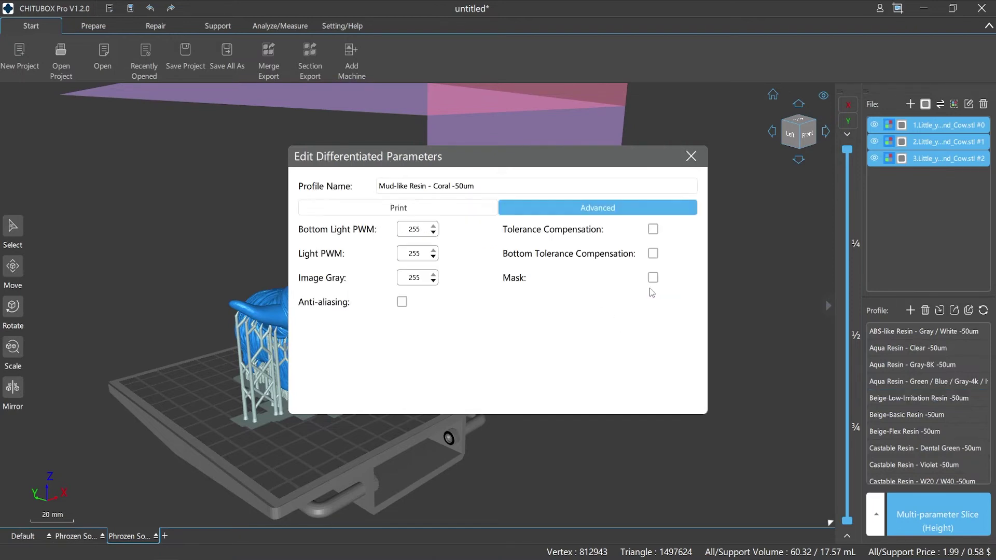
click(474, 213)
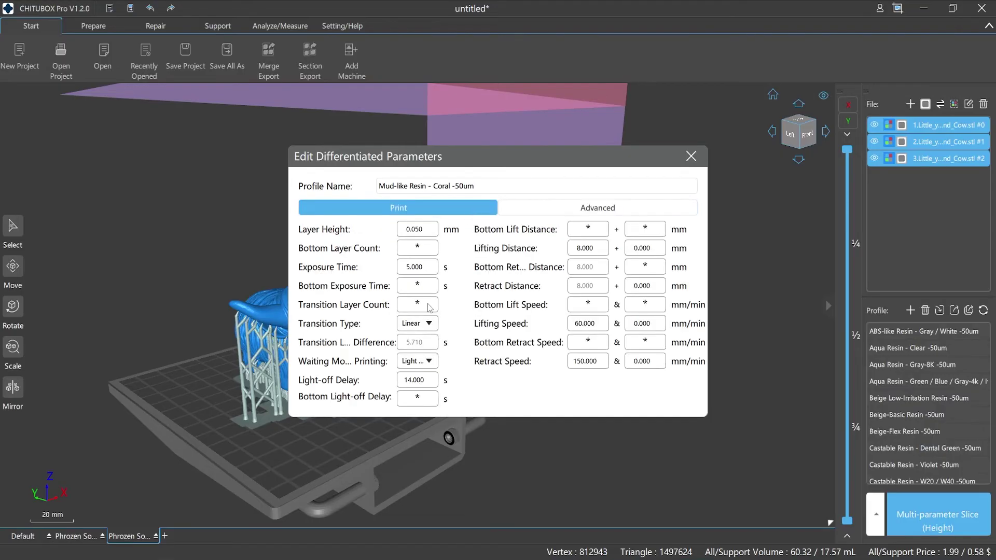
double_click(422, 381)
click(691, 156)
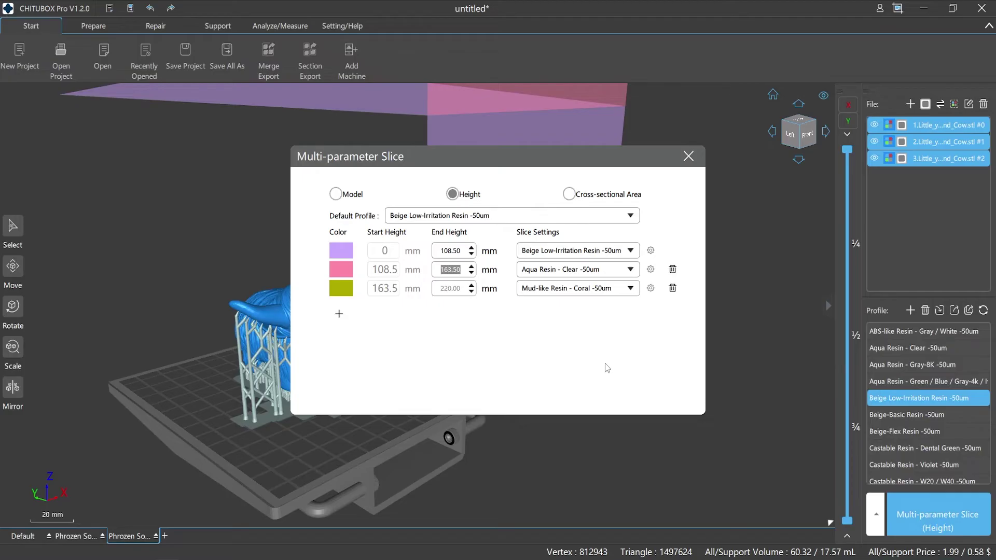
Switch to cross-sectional area mode and create four bands ending at 49, 74 and 86.1%
click(569, 195)
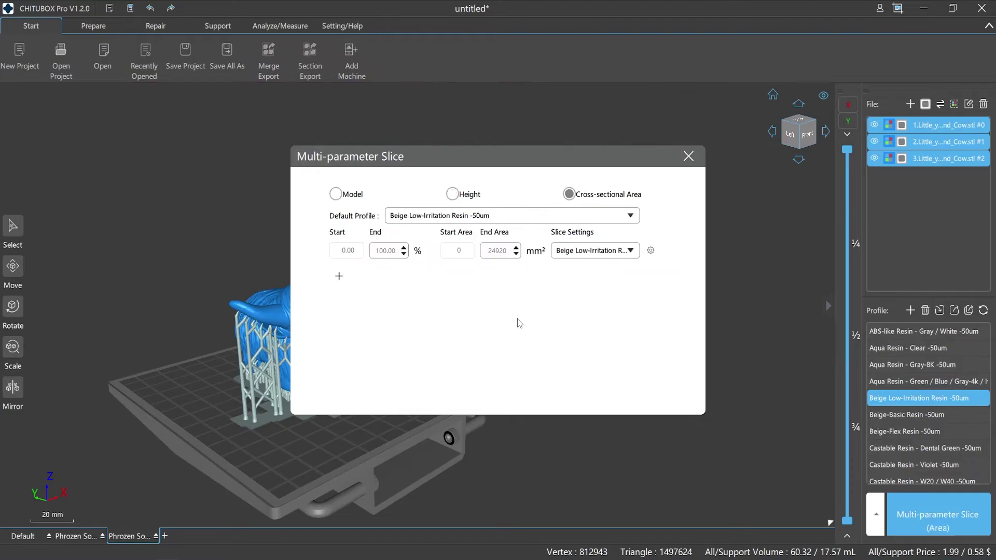
click(338, 276)
click(339, 294)
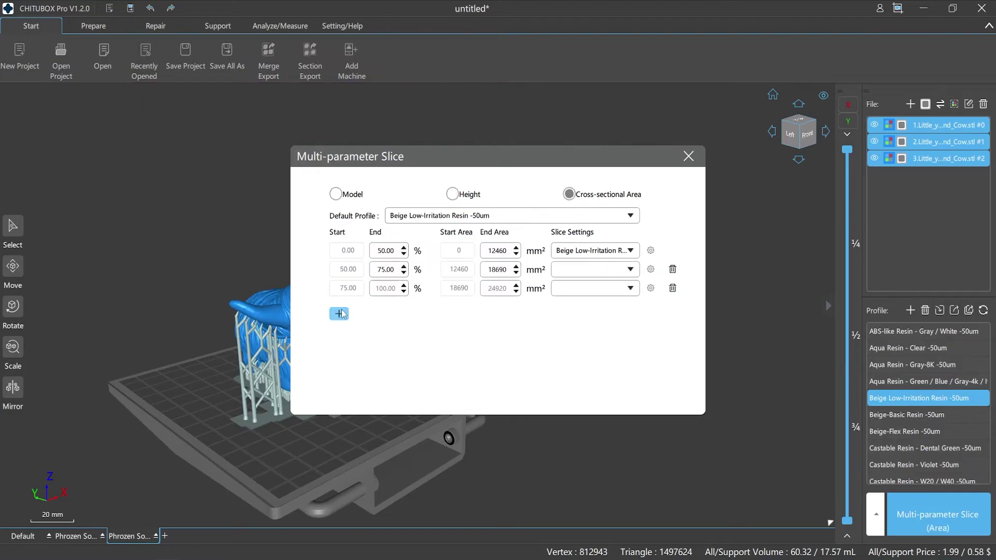
click(341, 314)
click(516, 255)
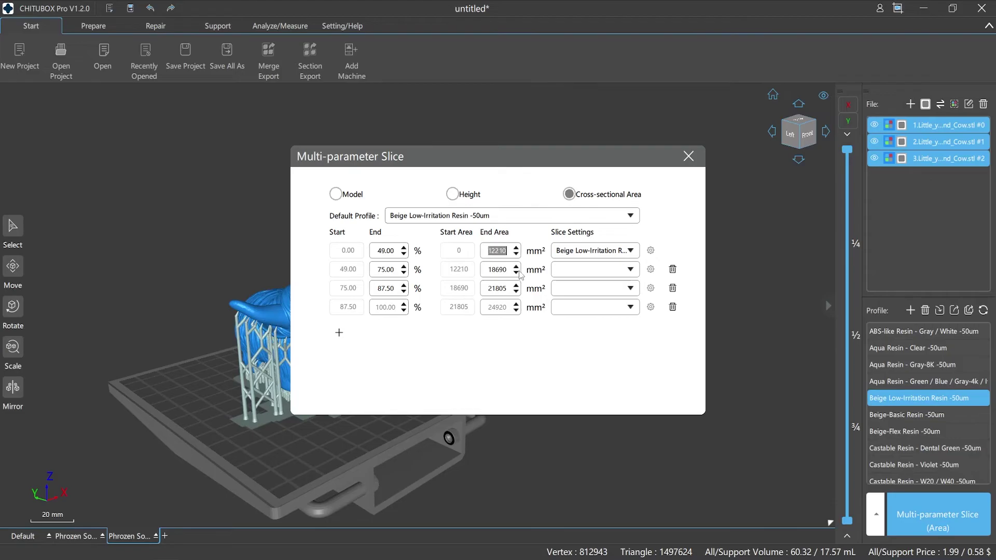
click(517, 273)
click(516, 292)
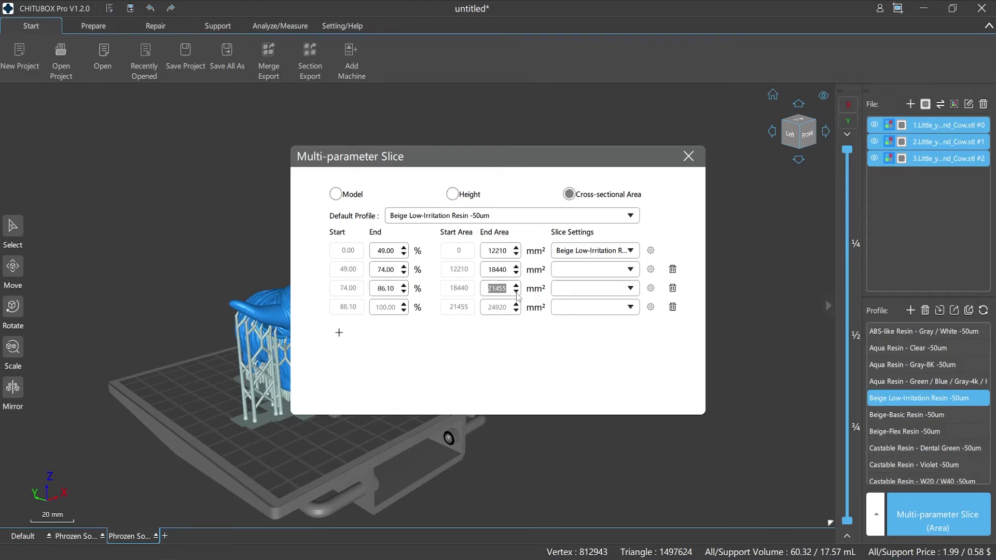
Assign ABS-like Gray to band two, Castable W20/W40 -50um to band three, and a resin to band four
click(629, 270)
click(608, 291)
click(630, 289)
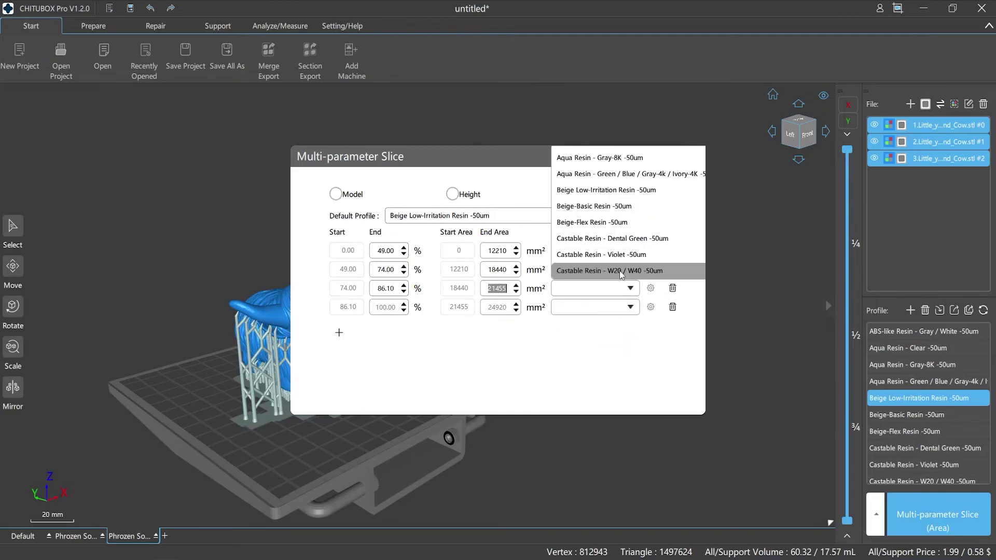
click(630, 307)
click(592, 155)
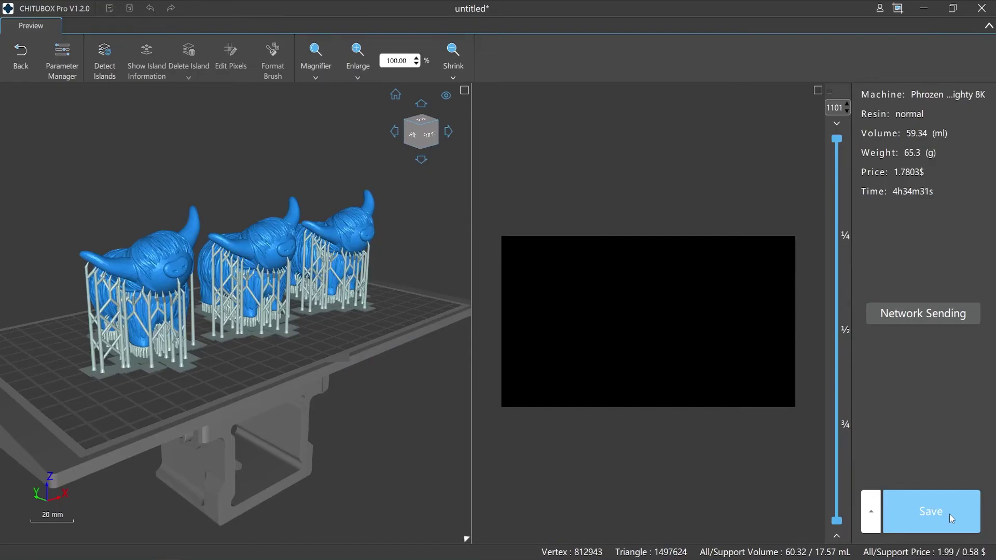
Run the area-based multi-parameter slice on the three cows and orbit the 1101-layer preview
click(18, 67)
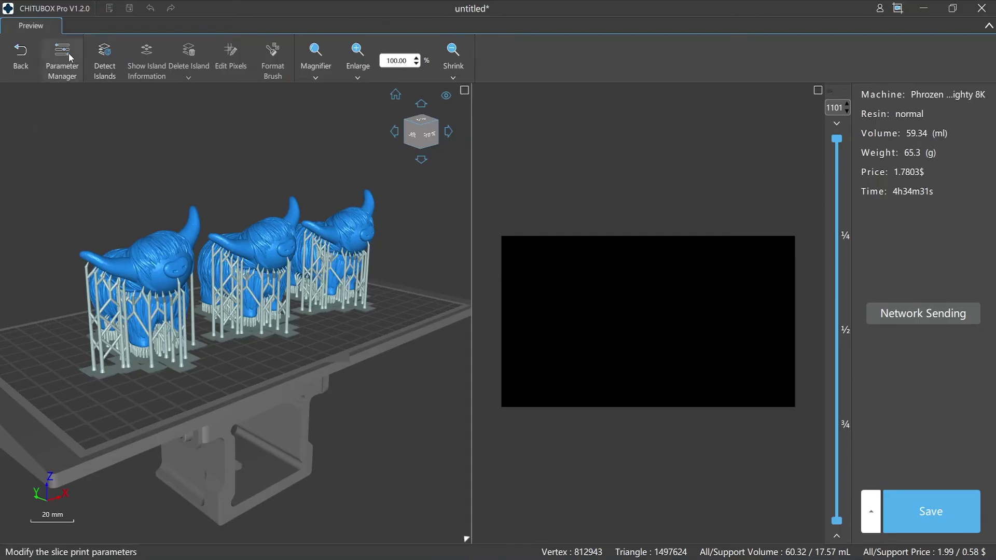
click(107, 61)
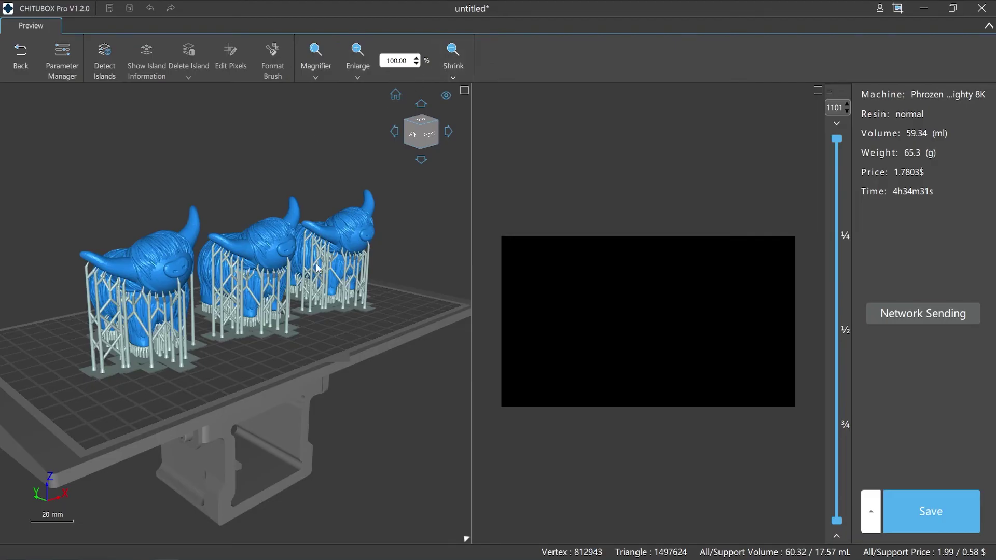
mouse_move(376, 469)
right_down()
mouse_move(148, 459)
mouse_move(379, 466)
right_up()
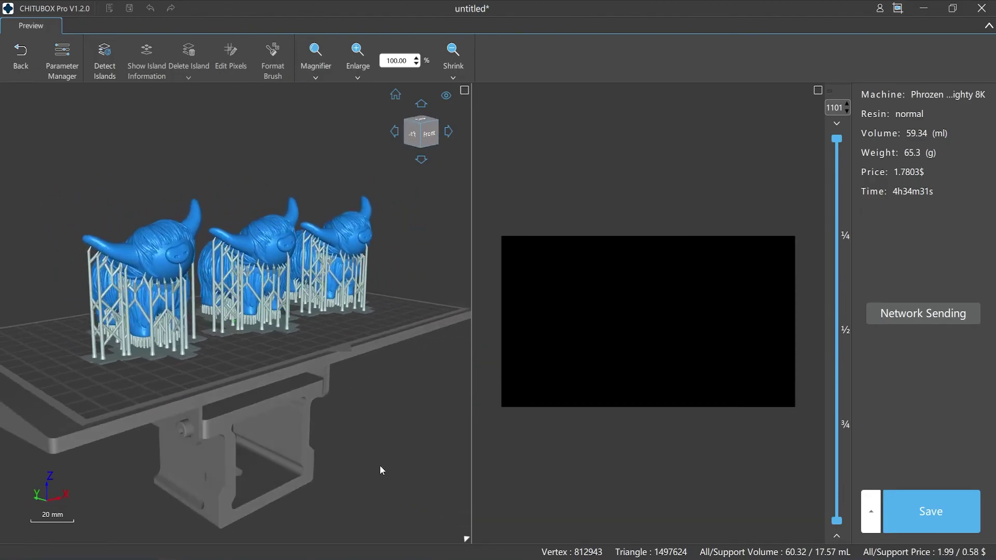
Scroll down through the slice layers, return to top layer 1101, and briefly toggle slice-only view
scroll(838, 154, down, 3)
scroll(838, 154, down, 5)
scroll(838, 155, down, 3)
scroll(838, 155, down, 7)
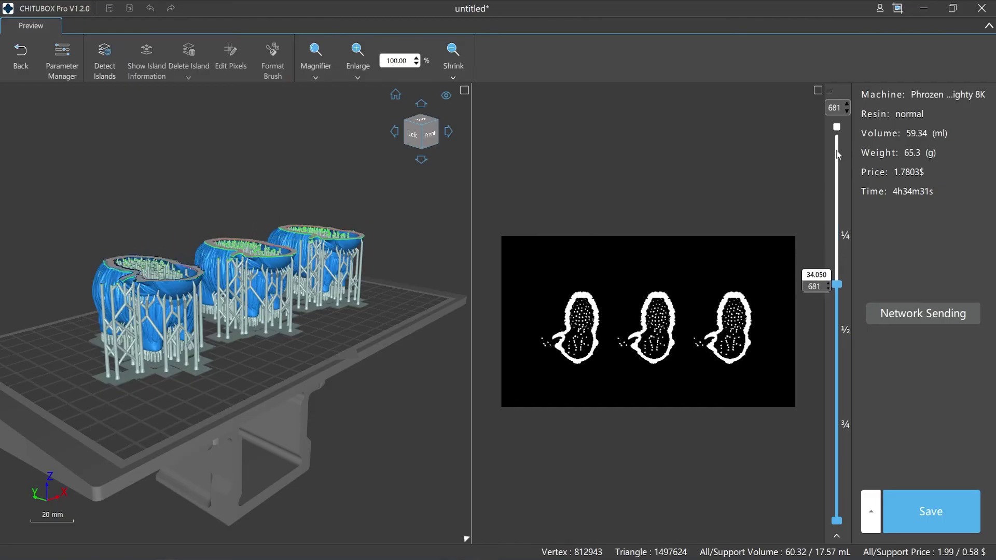
scroll(838, 155, down, 4)
scroll(838, 155, down, 6)
scroll(838, 154, down, 4)
scroll(838, 155, down, 5)
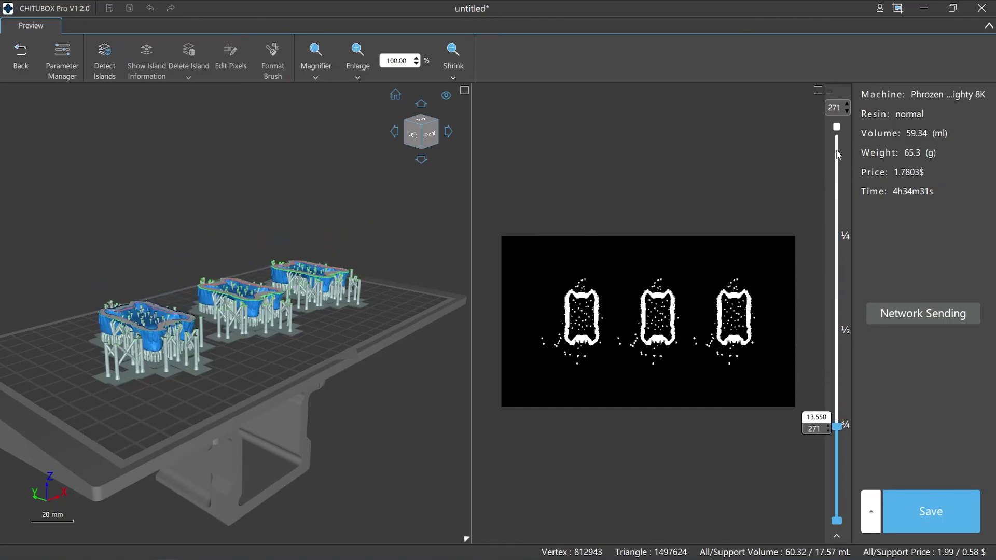
scroll(838, 155, down, 5)
scroll(838, 155, down, 8)
click(838, 155)
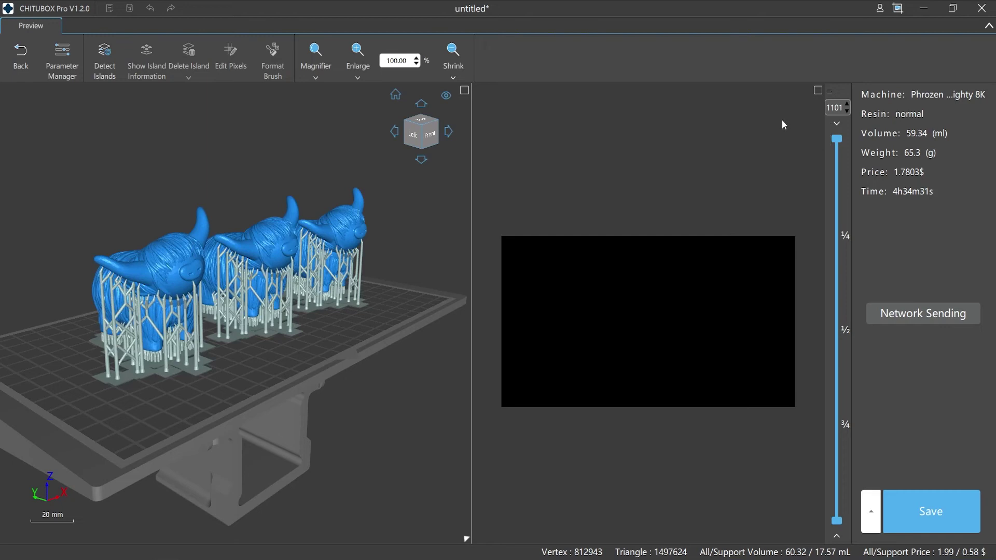
click(819, 90)
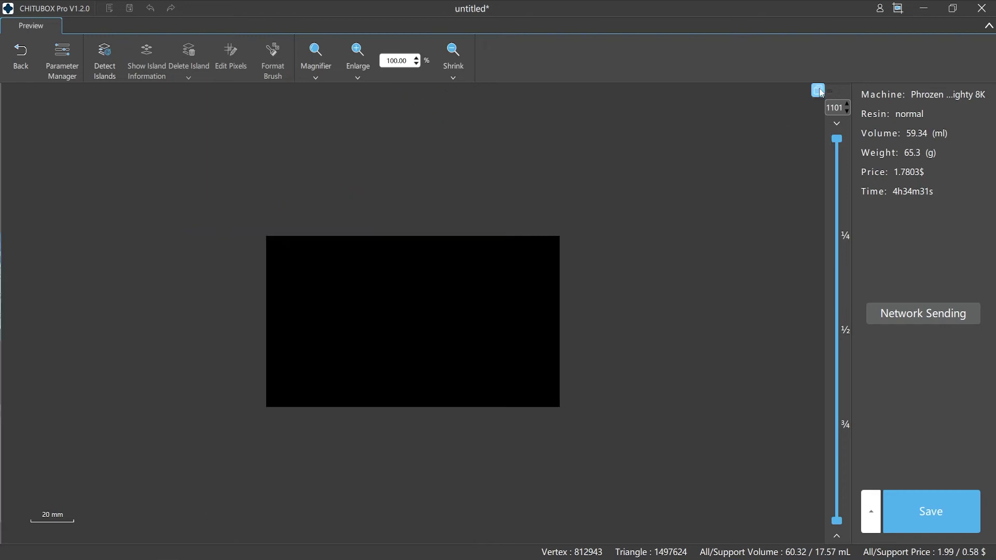
click(820, 91)
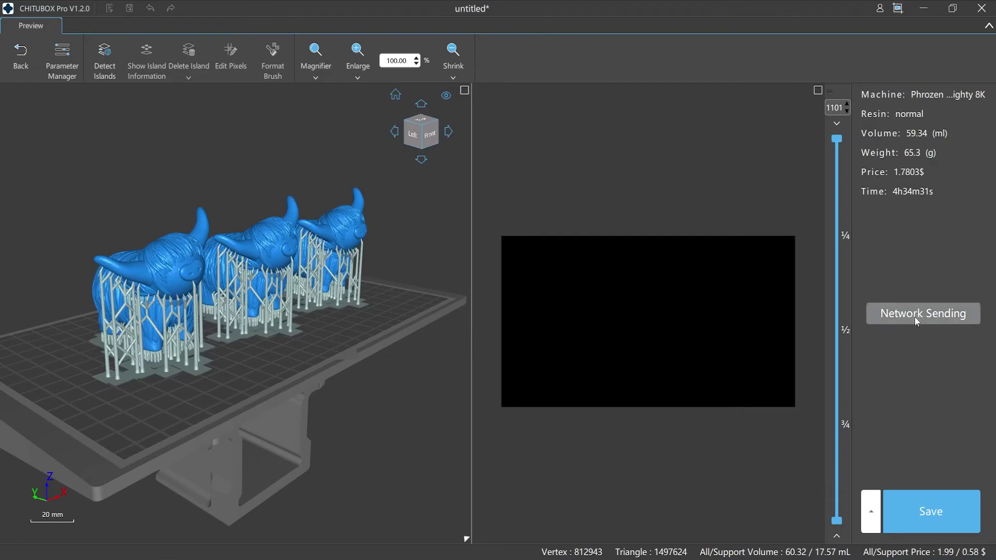
click(69, 66)
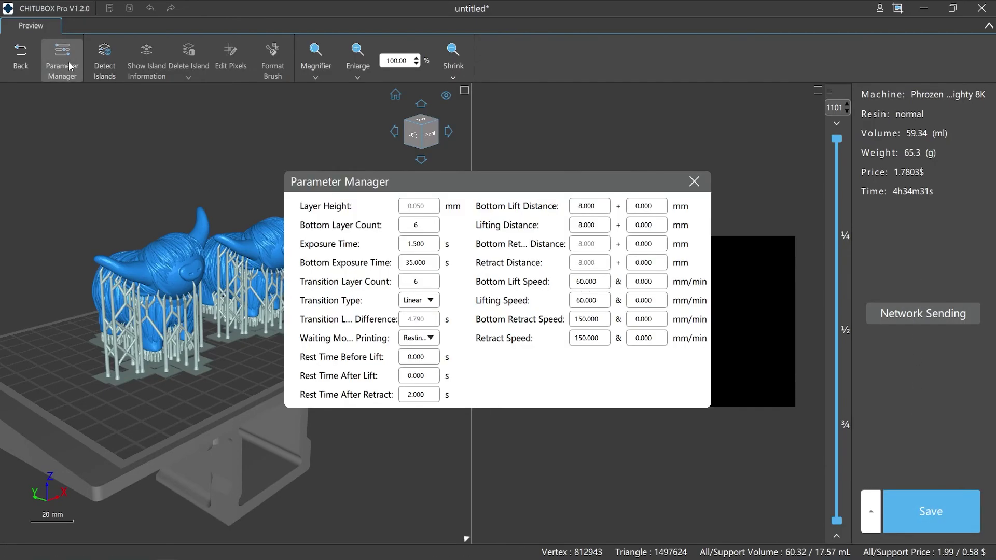
double_click(420, 264)
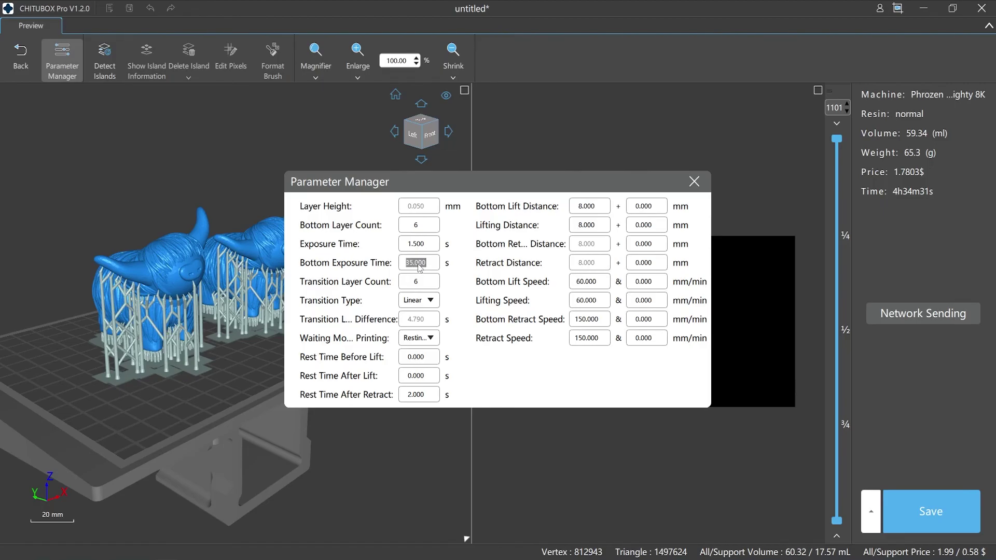
double_click(417, 357)
double_click(590, 340)
click(694, 182)
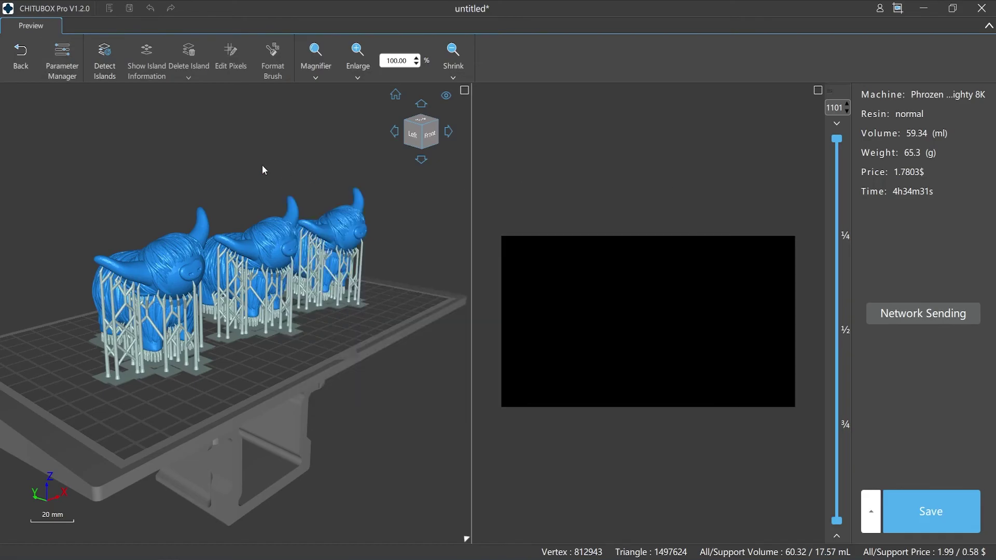
Detect islands (37 found) and inspect islands 265_0 and 299_0 in the slice preview
click(104, 70)
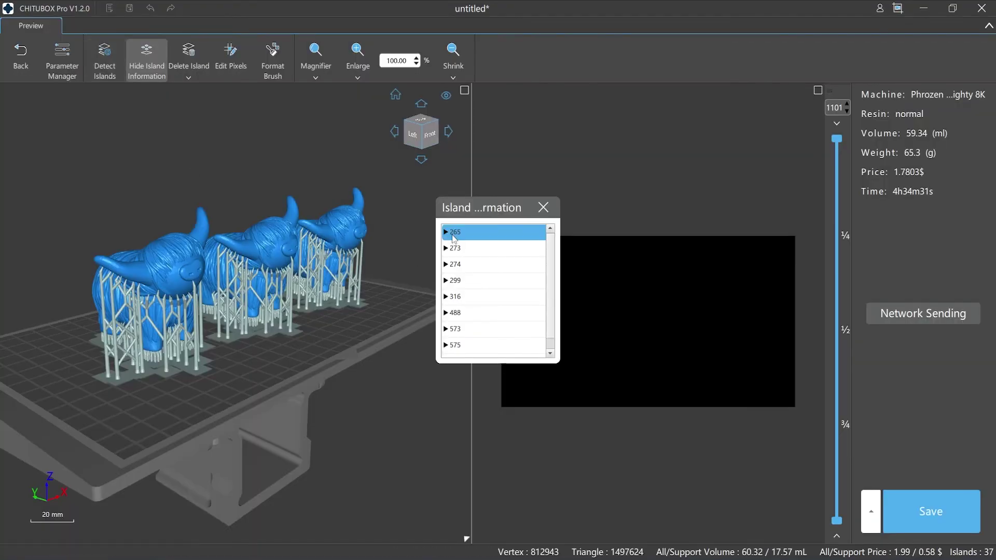
double_click(455, 236)
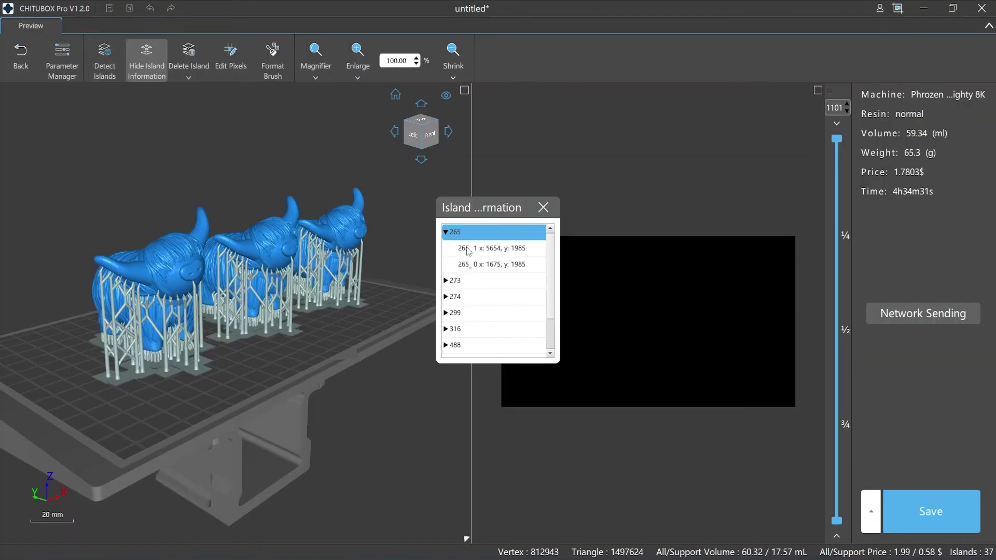
click(470, 249)
double_click(455, 313)
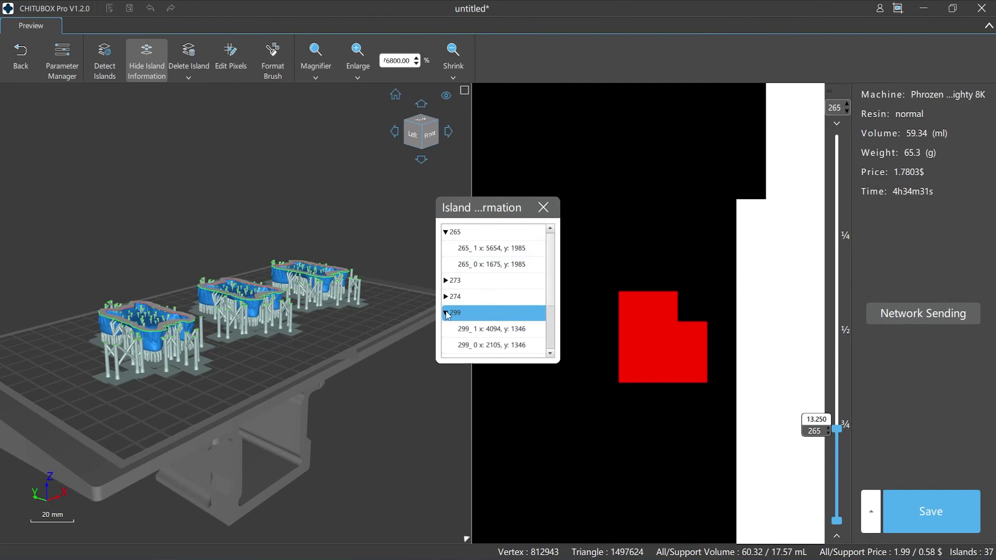
click(470, 329)
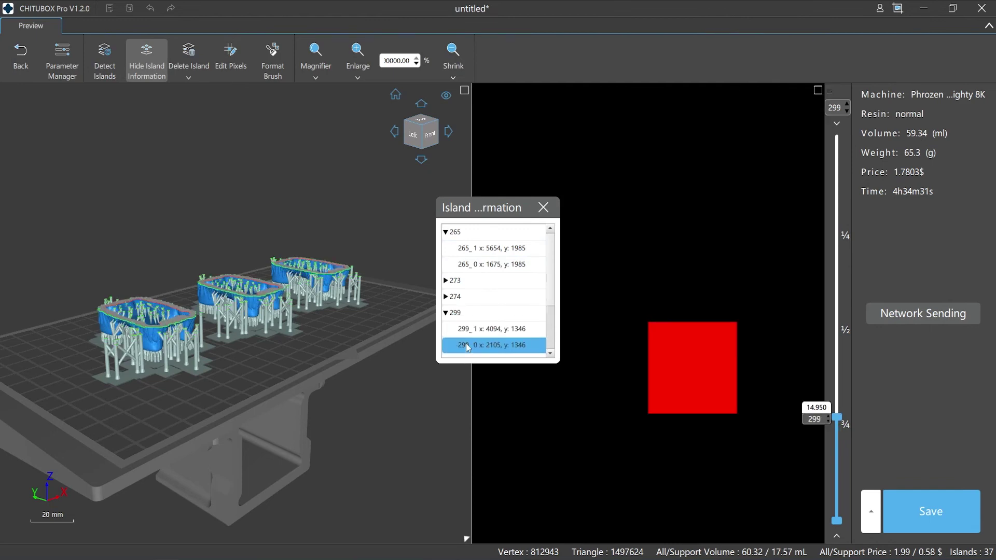
Delete the red island on layer 299, close the island list, and start Network Sending
click(188, 79)
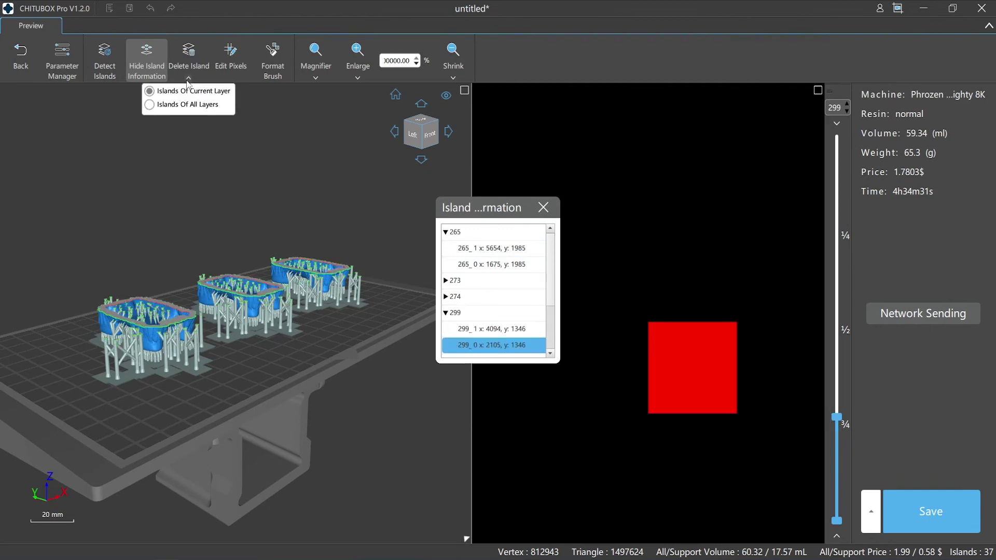
click(197, 91)
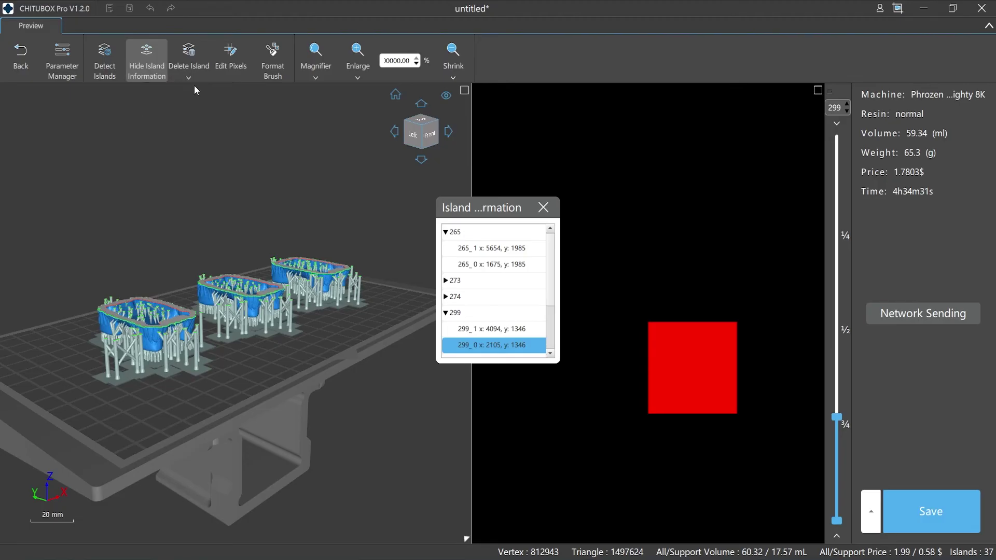
click(191, 61)
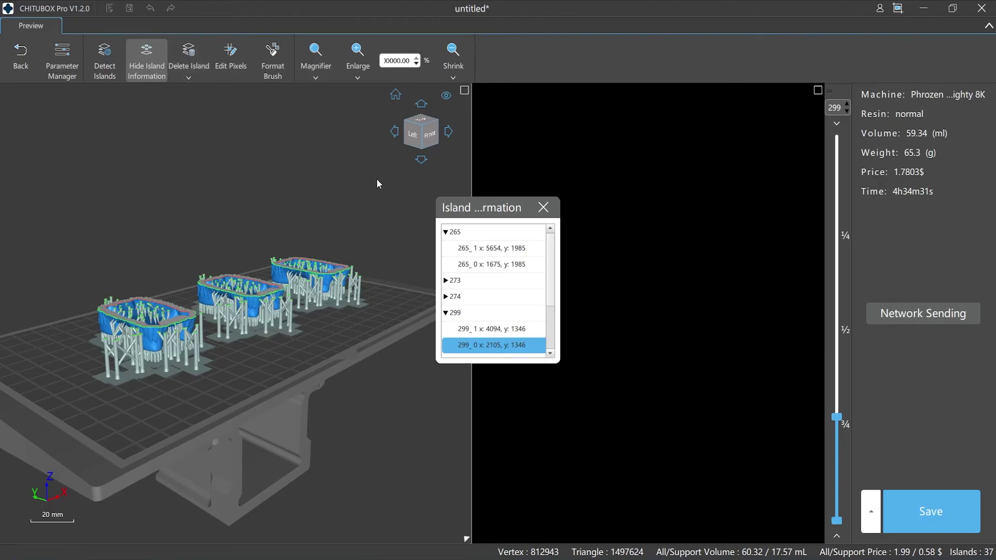
click(544, 207)
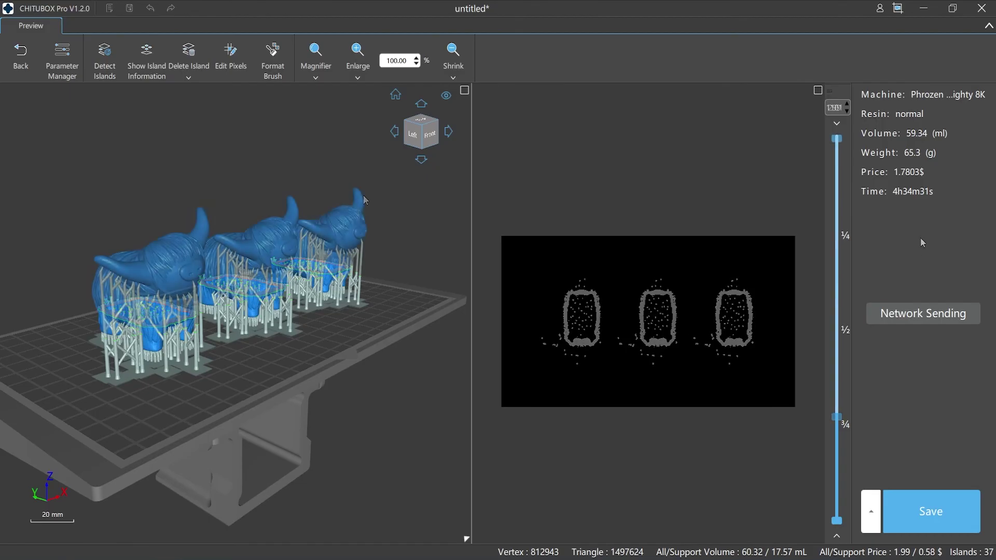
click(923, 314)
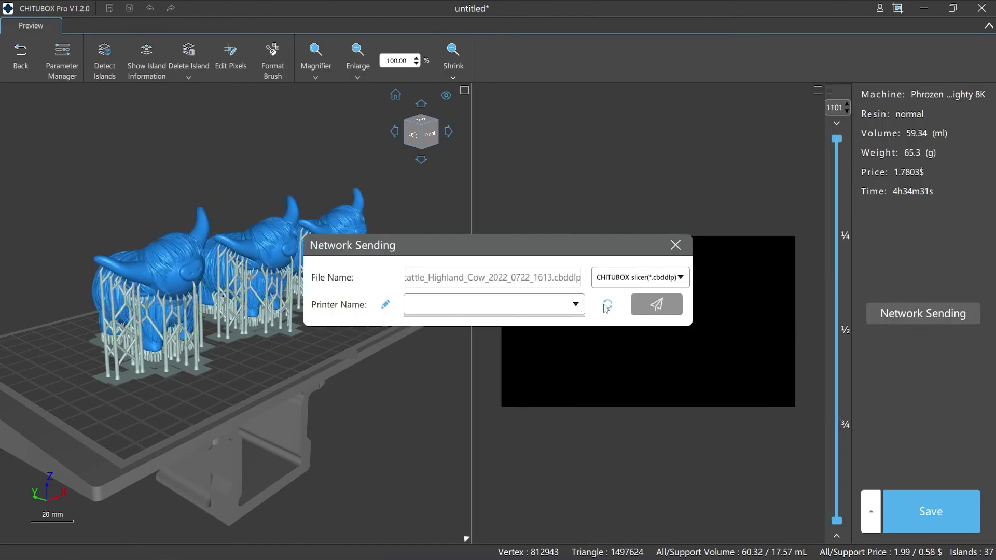
click(681, 280)
click(680, 279)
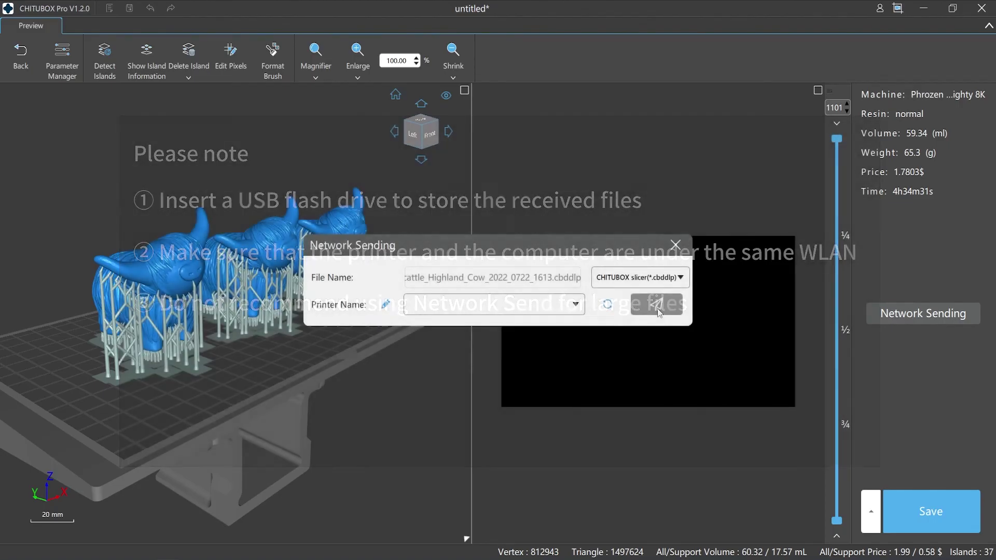
Save the three-cow slice as Little_young_cattle_Highland_Cow_2022_0722_1614.ctb
click(658, 308)
click(920, 517)
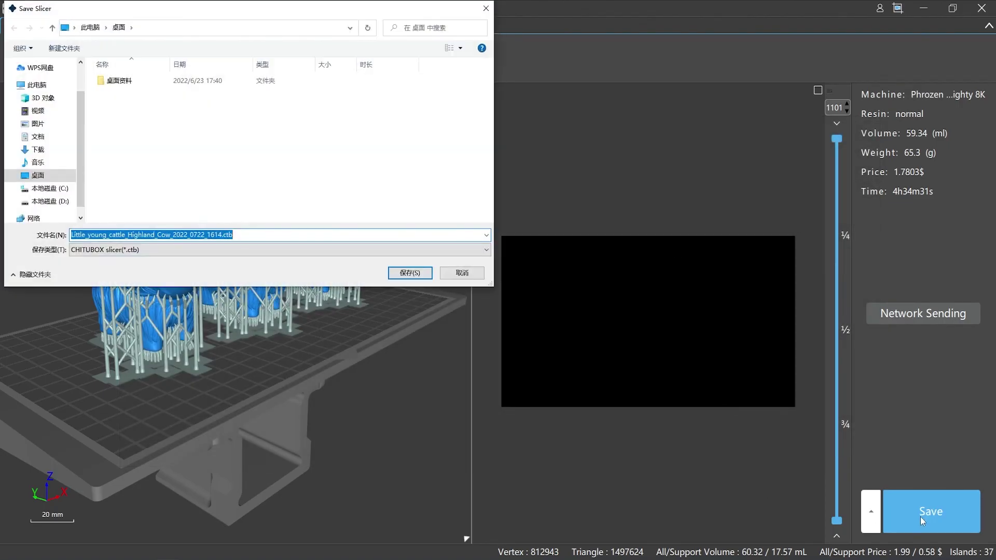
click(483, 255)
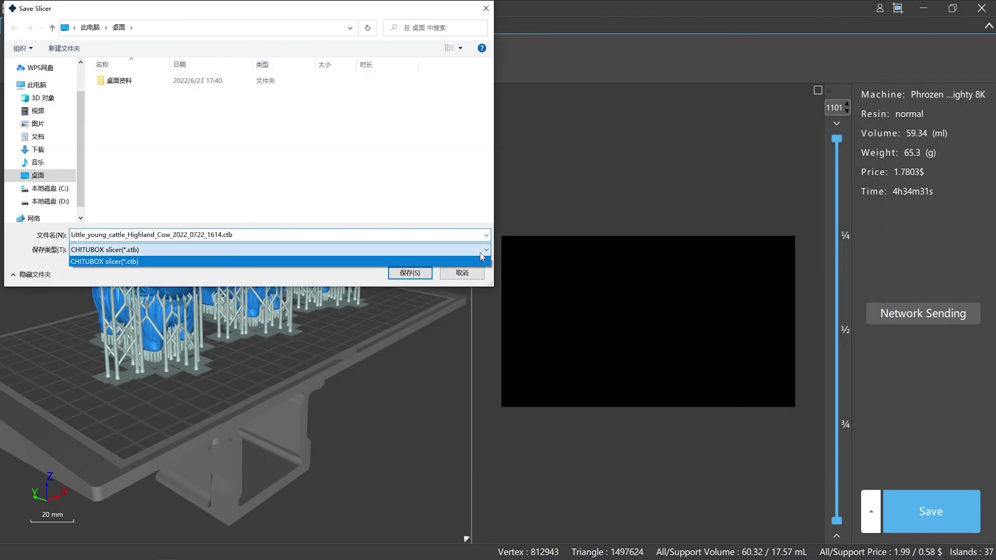
click(429, 263)
click(422, 274)
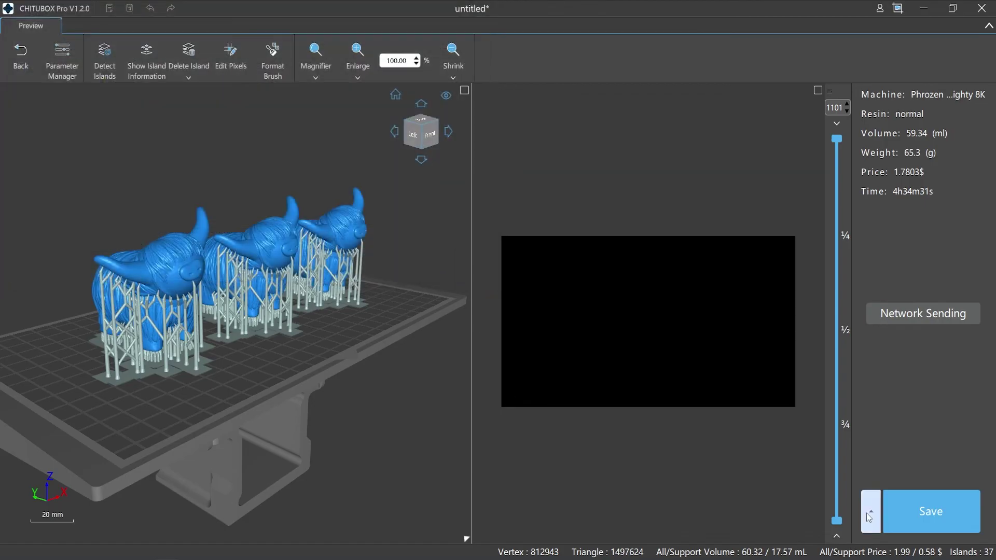
Choose All (model and supports) under the Save arrow, then orbit the single supported cow
click(870, 514)
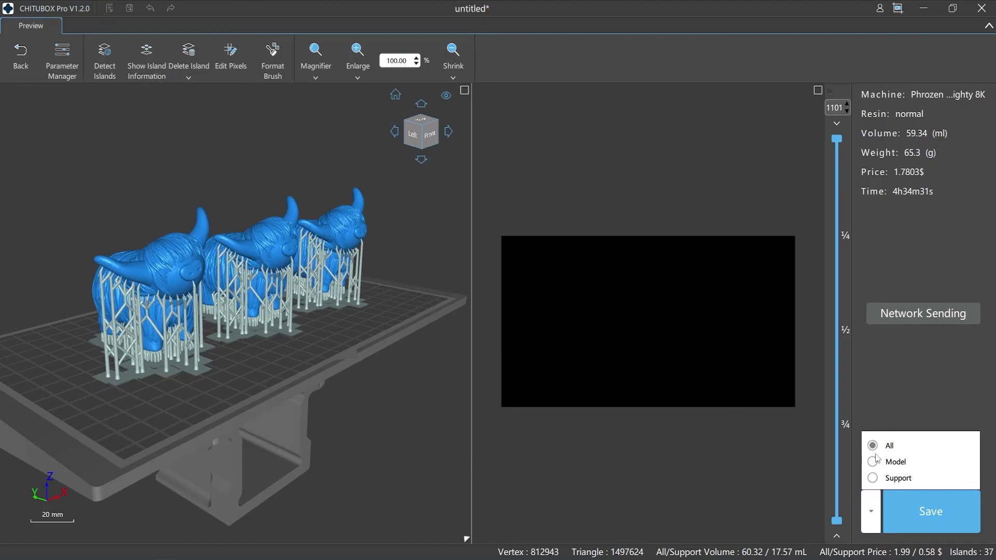
click(873, 478)
click(873, 446)
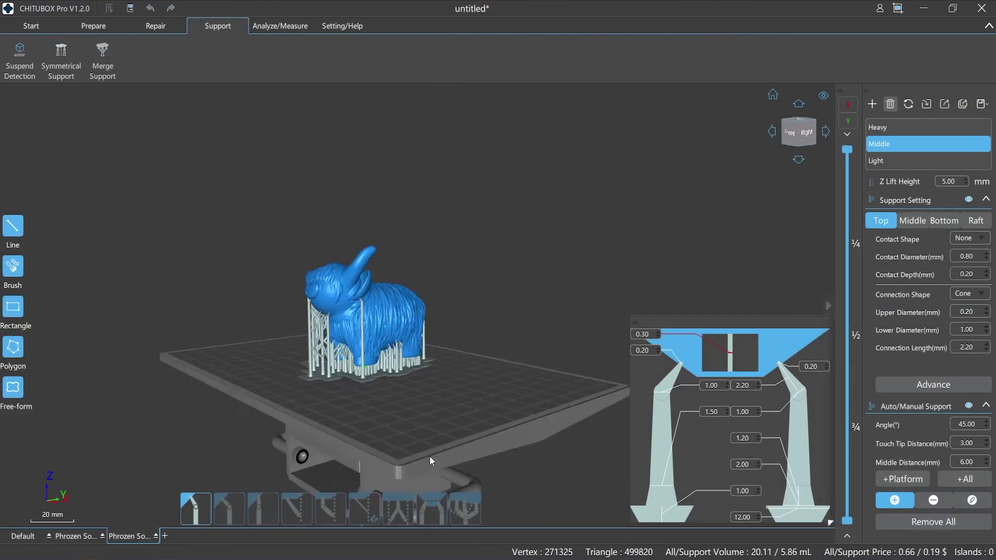
mouse_move(430, 456)
mouse_down()
mouse_move(234, 453)
mouse_move(550, 458)
mouse_move(542, 468)
mouse_up()
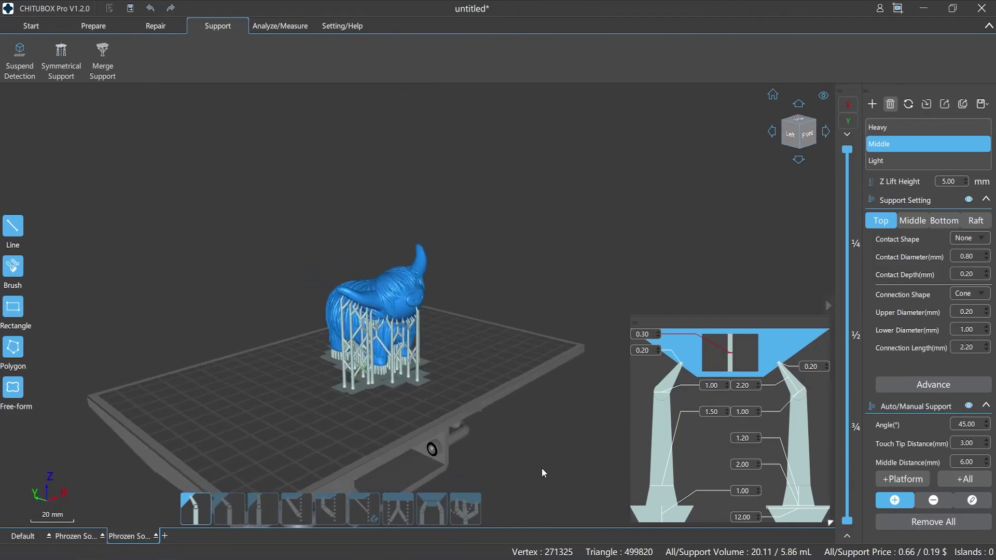
Review the NextDent_Cast Purple -50um profile's print and advanced settings, then single-parameter slice the cow
scroll(921, 387, down, 3)
scroll(922, 388, down, 3)
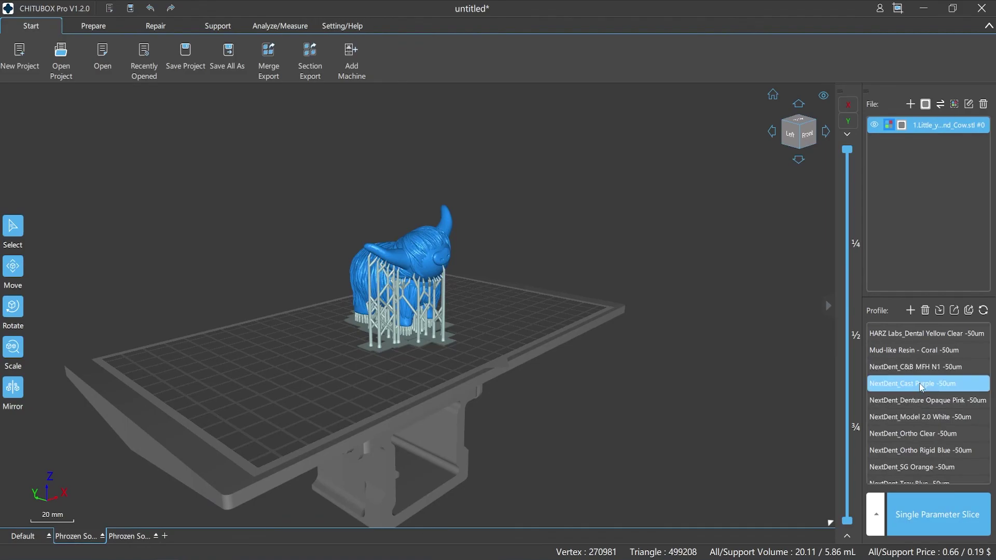
double_click(921, 387)
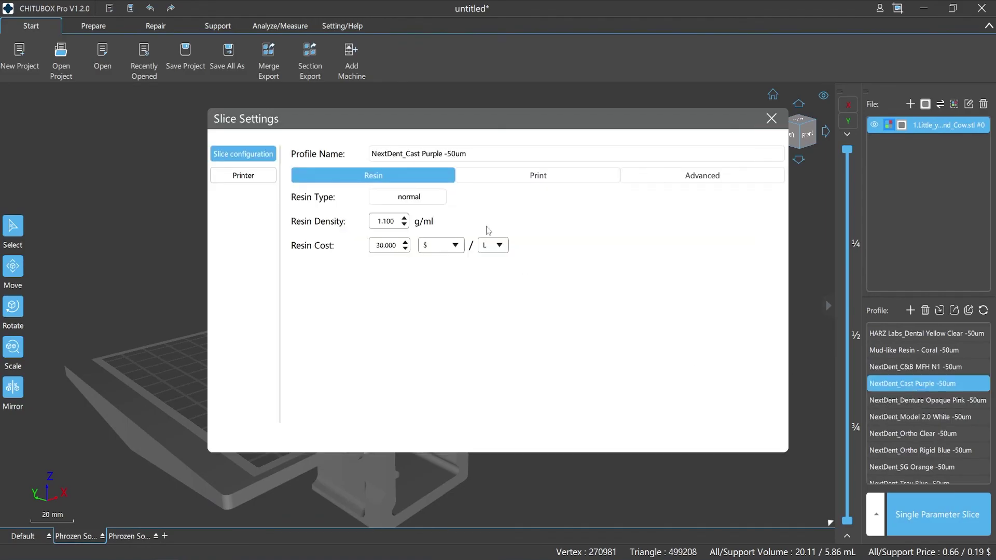
click(494, 179)
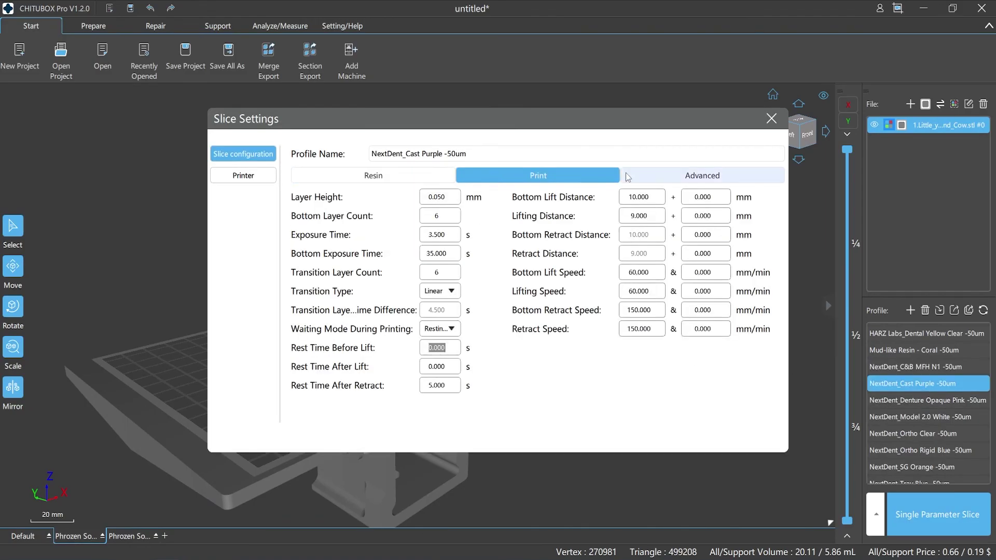
click(650, 176)
click(587, 179)
key(Escape)
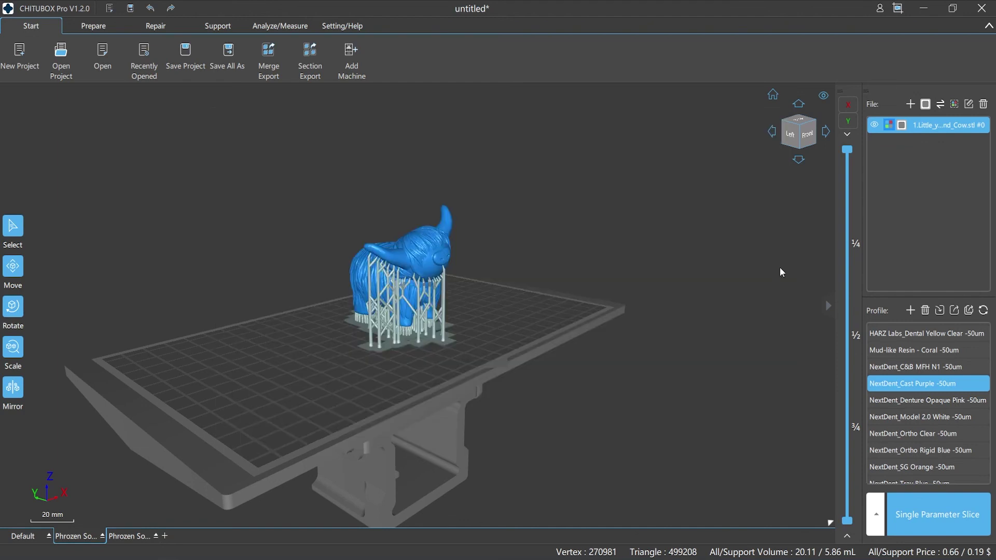
click(927, 524)
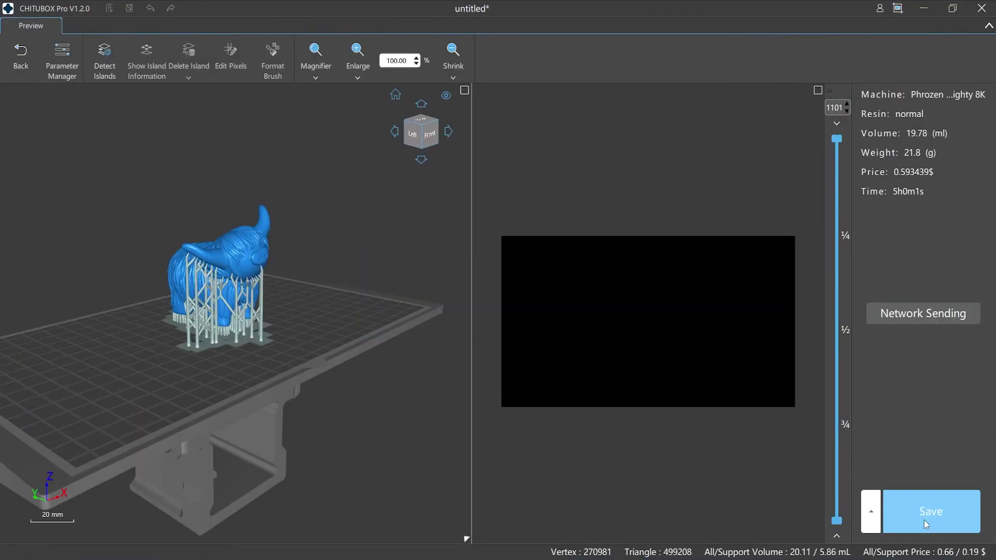